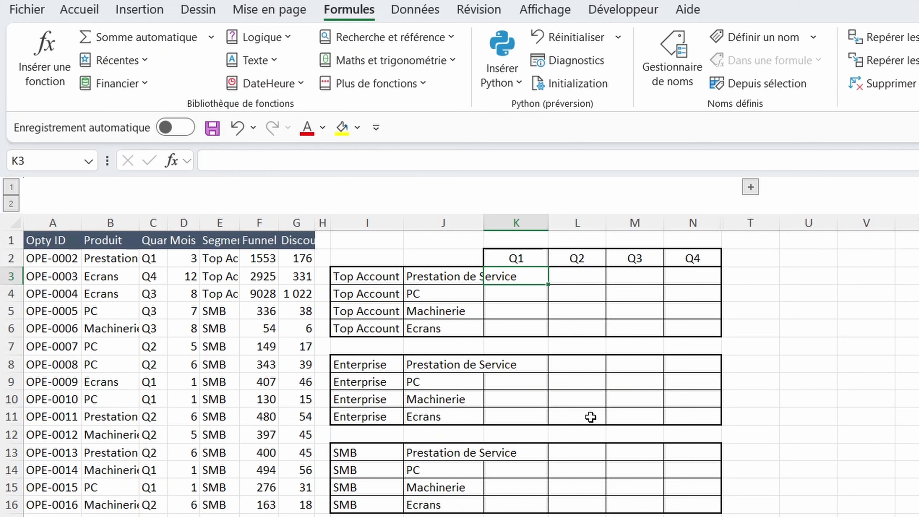
Start a SOMME.SI.ENS formula in K3 with column F (Funnel) as the absolute sum range $F:$F.
{"action": "type", "text": "=somm"}
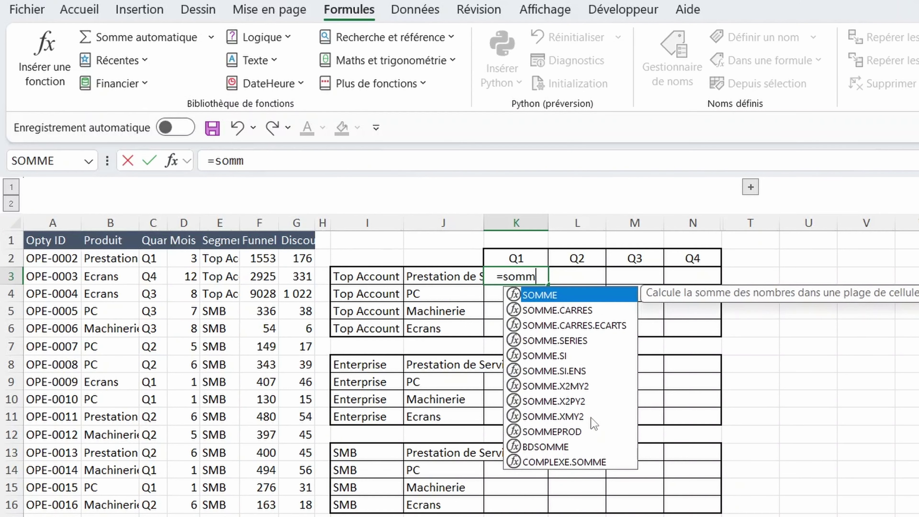
{"action": "key", "text": "Down"}
{"action": "key", "text": "Down"}
{"action": "key", "text": "Down"}
{"action": "key", "text": "Down"}
{"action": "key", "text": "Down"}
{"action": "key", "text": "Tab"}
{"action": "left_click", "coordinate": [260, 223]}
{"action": "key", "text": "F4"}
{"action": "type", "text": ";"}
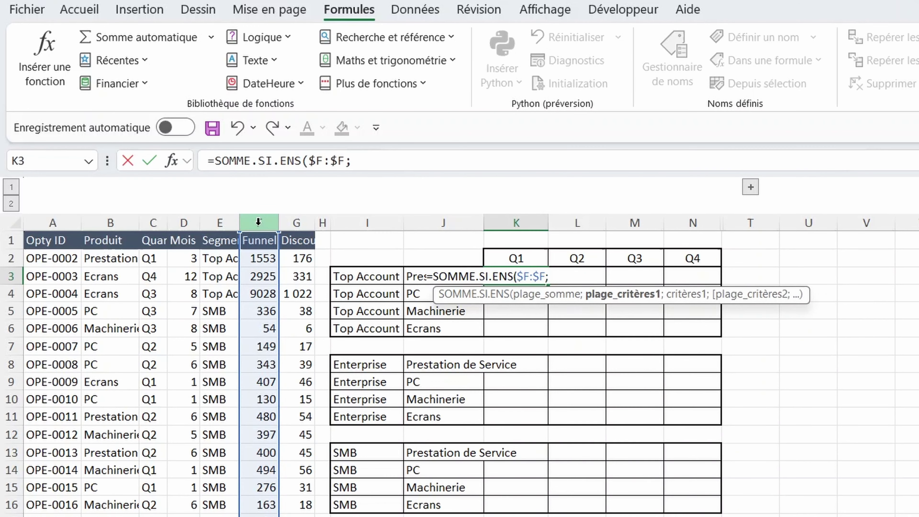
Add the product criterion to the formula, matching $B:$B against the product label in $J3.
{"action": "left_click", "coordinate": [103, 223]}
{"action": "key", "text": "F4"}
{"action": "type", "text": ";"}
{"action": "left_click", "coordinate": [434, 277]}
{"action": "key", "text": "F4"}
{"action": "key", "text": "F4"}
{"action": "key", "text": "F4"}
{"action": "type", "text": ";"}
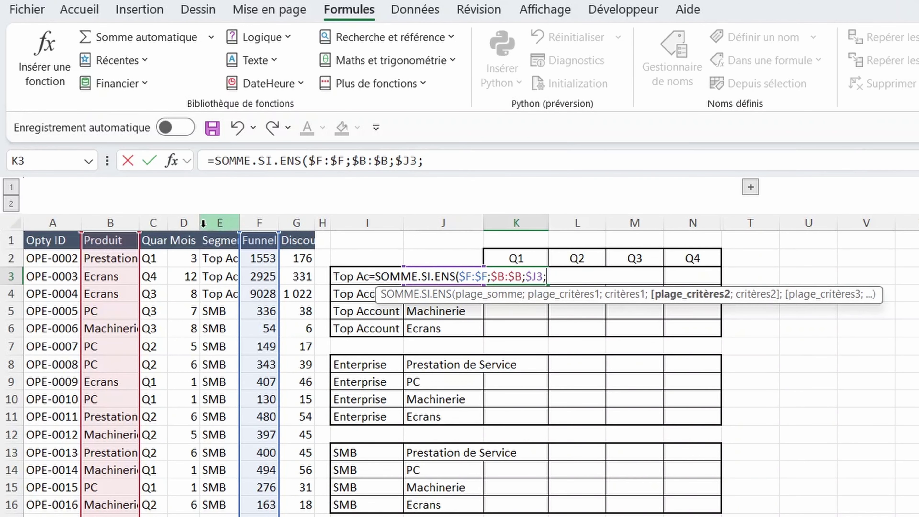
Add the segment criterion to the formula, matching $E:$E against the segment label in $I3.
{"action": "left_click", "coordinate": [219, 223]}
{"action": "key", "text": "F4"}
{"action": "type", "text": ";"}
{"action": "left_click", "coordinate": [358, 277]}
{"action": "key", "text": "F4"}
{"action": "key", "text": "F4"}
{"action": "key", "text": "F4"}
{"action": "type", "text": ";"}
Add the quarter criterion, matching $C:$C against the header in K$2, and complete the formula in K3.
{"action": "left_click", "coordinate": [153, 222]}
{"action": "key", "text": "F4"}
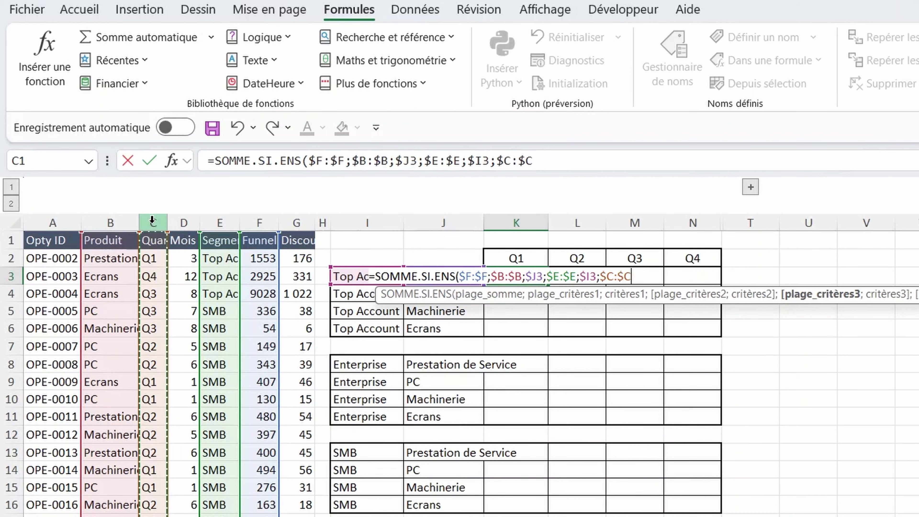
{"action": "type", "text": ";"}
{"action": "left_click", "coordinate": [528, 257]}
{"action": "key", "text": "F4"}
{"action": "key", "text": "F4"}
{"action": "type", "text": ")"}
{"action": "key", "text": "ctrl+Return"}
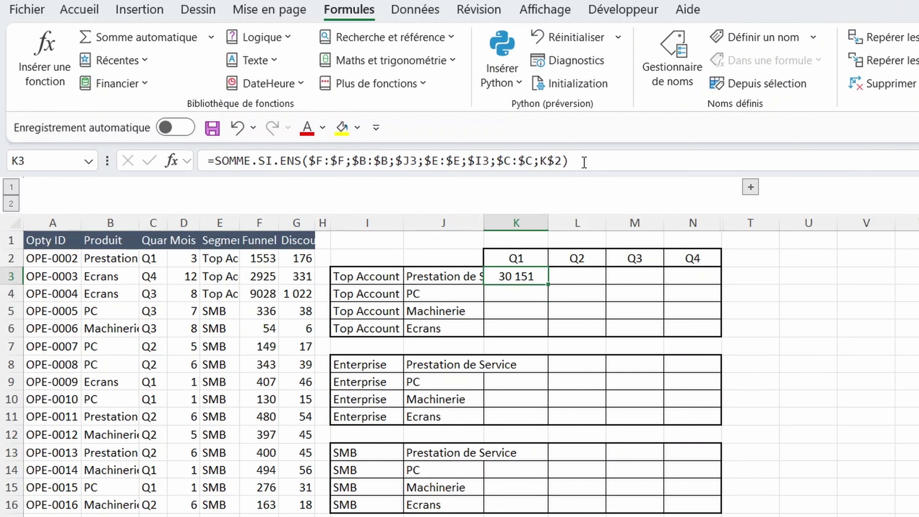
Copy the full SOMME.SI.ENS formula from K3 and define a workbook name Funnel that refers to it.
{"action": "left_click_drag", "start_coordinate": [585, 161], "coordinate": [3, 74]}
{"action": "key", "text": "ctrl+c"}
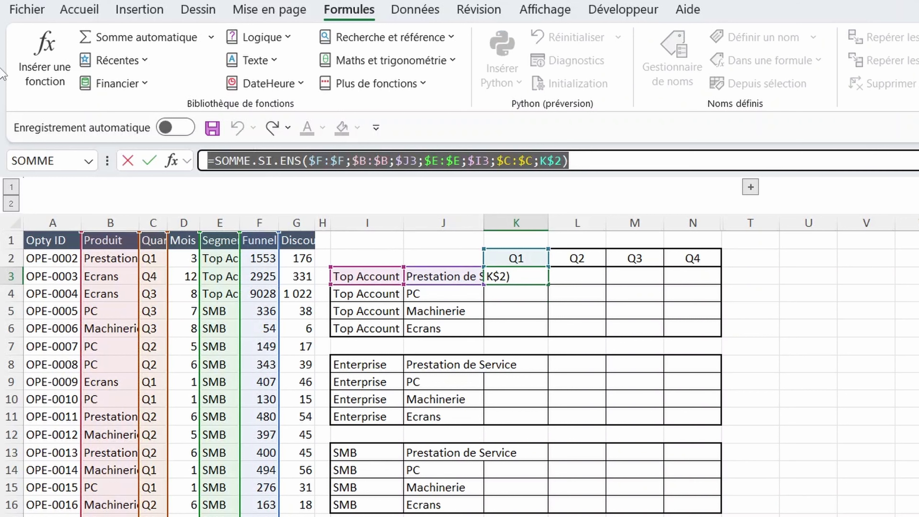
{"action": "key", "text": "ctrl+Return"}
{"action": "left_click", "coordinate": [752, 37]}
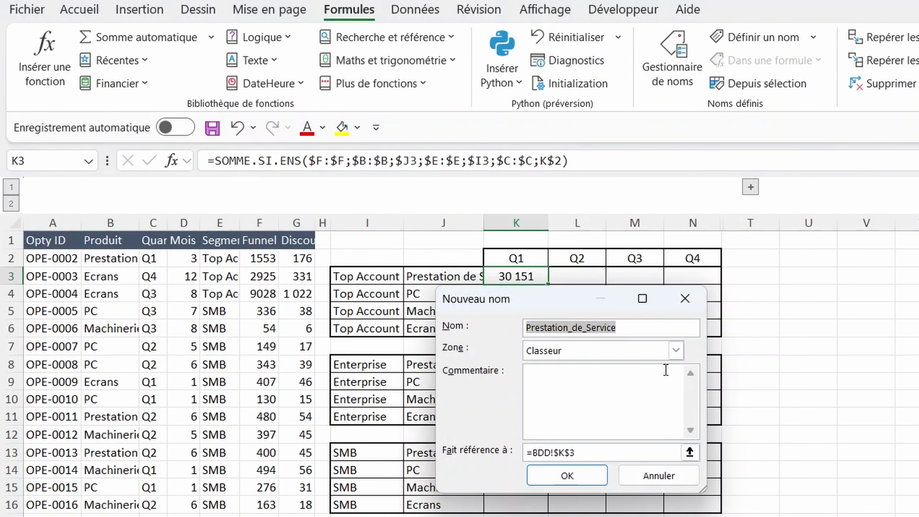
{"action": "type", "text": "Funnel"}
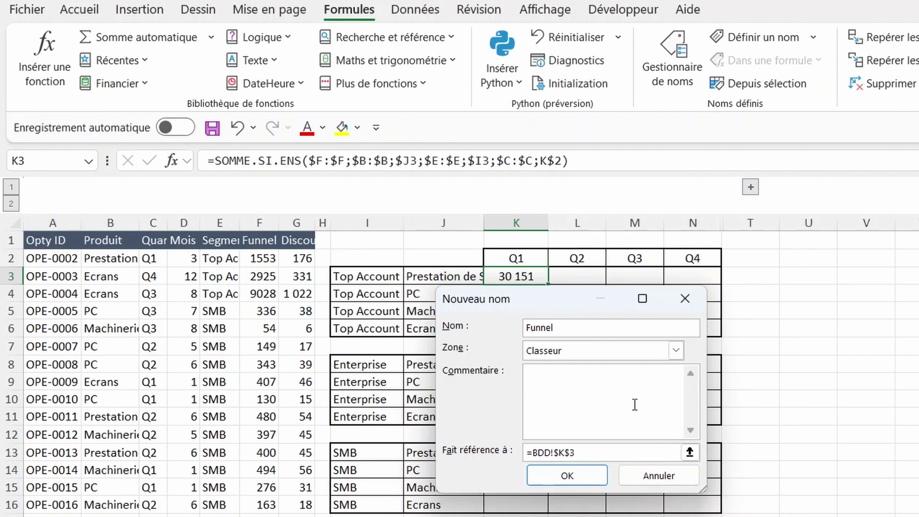
{"action": "left_click", "coordinate": [587, 454]}
{"action": "key", "text": "ctrl+a"}
{"action": "key", "text": "ctrl+v"}
{"action": "left_click", "coordinate": [560, 476]}
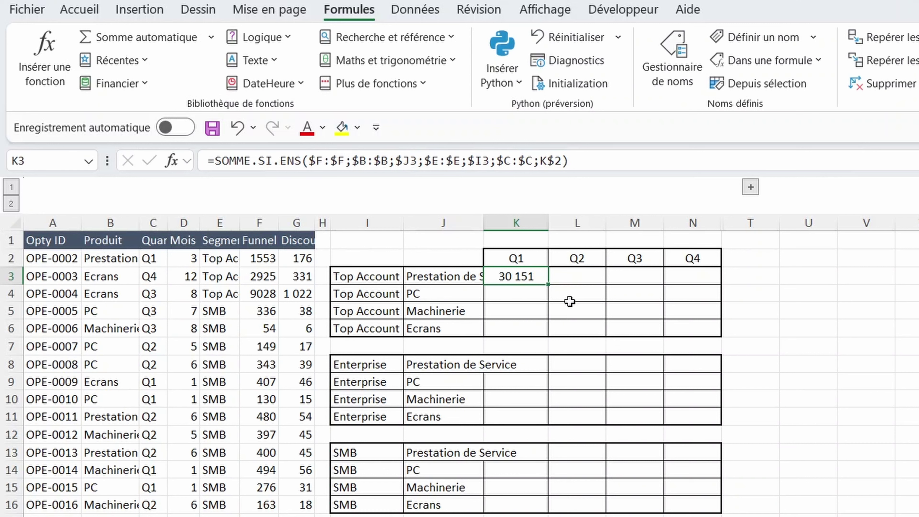
Replace the formula in K3 with =Funnel.
{"action": "type", "text": "=fun"}
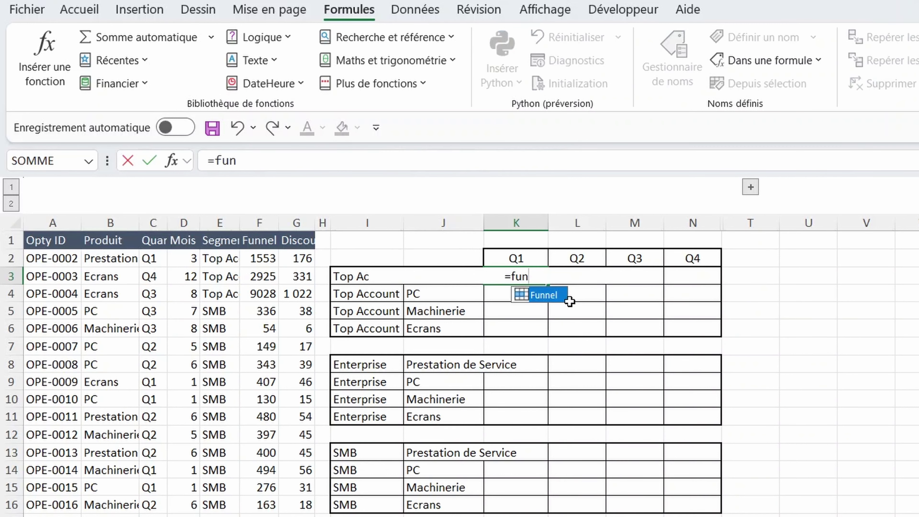
{"action": "key", "text": "Tab"}
{"action": "key", "text": "Return"}
Copy K3 and paste only its formula into K3:N6, K8:N11 and K13:N16 of the three segment tables.
{"action": "left_click", "coordinate": [521, 274]}
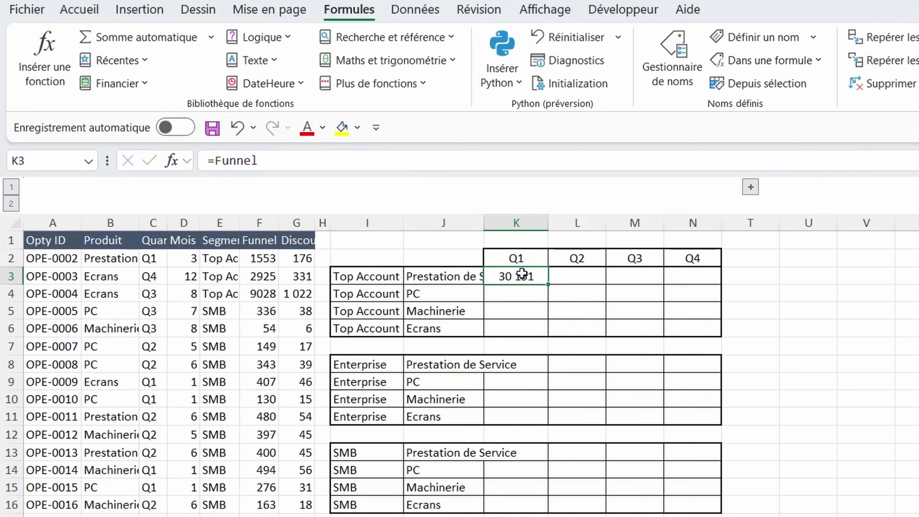
{"action": "key", "text": "ctrl+c"}
{"action": "left_click", "coordinate": [706, 329], "text": "shift"}
{"action": "left_click_drag", "start_coordinate": [515, 364], "coordinate": [702, 413], "text": "ctrl"}
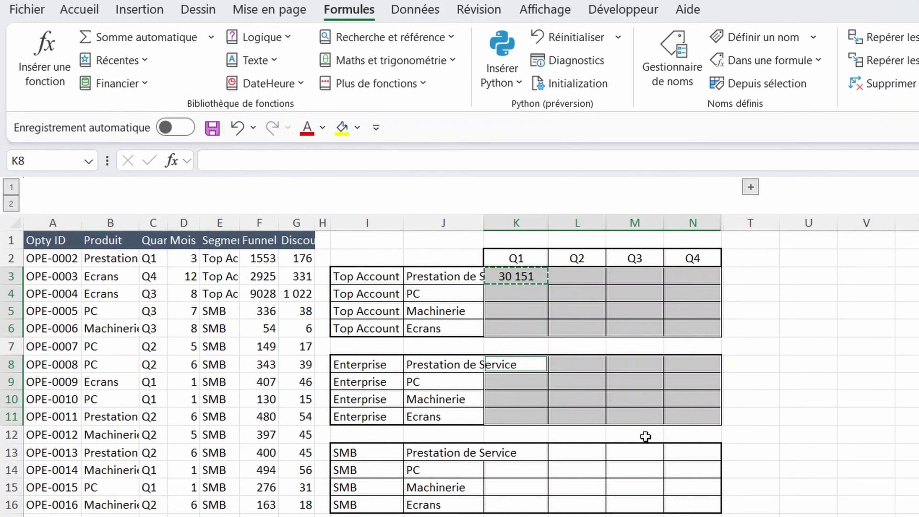
{"action": "left_click_drag", "start_coordinate": [523, 453], "coordinate": [687, 507], "text": "ctrl"}
{"action": "key", "text": "ctrl+alt+v"}
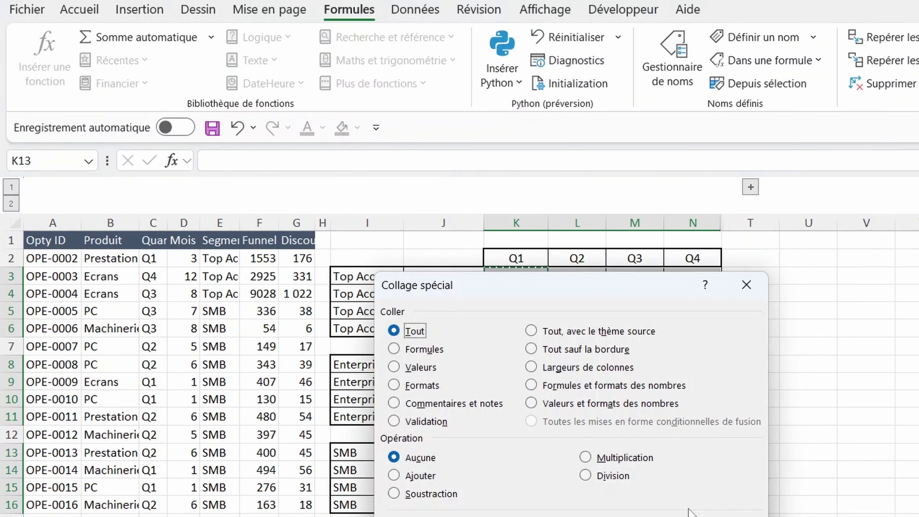
{"action": "left_click", "coordinate": [422, 349]}
{"action": "key", "text": "Return"}
{"action": "left_click", "coordinate": [537, 384]}
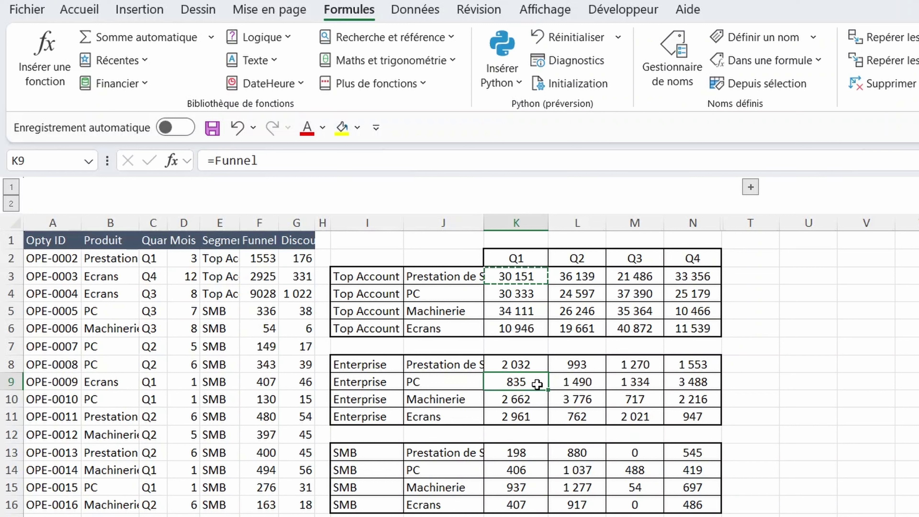
Edit the reference of the name Funnel so its sum range is BDD!$G:$G instead of column F, and save the change.
{"action": "left_click", "coordinate": [508, 281]}
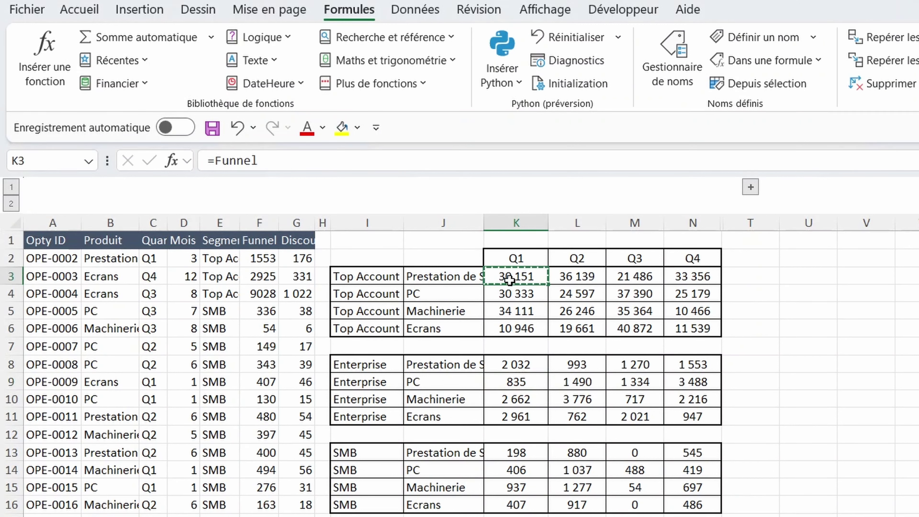
{"action": "left_click", "coordinate": [691, 51]}
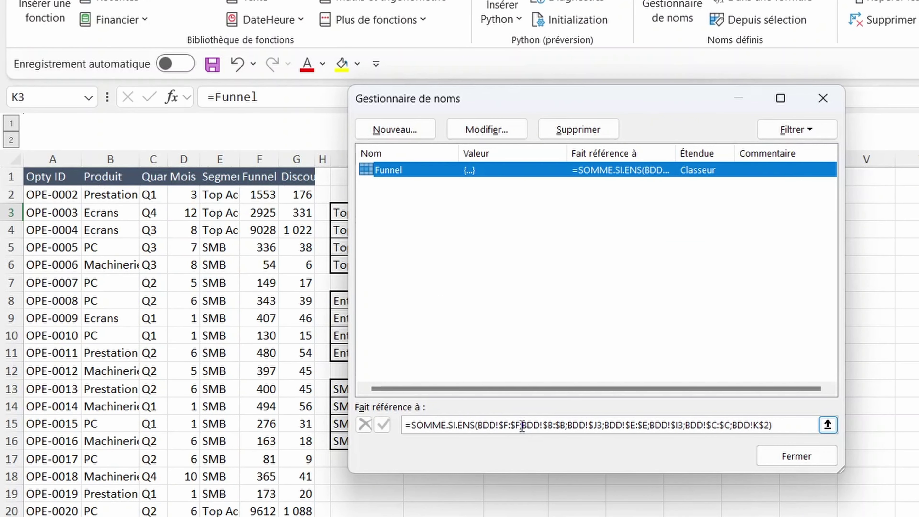
{"action": "left_click", "coordinate": [522, 427]}
{"action": "key", "text": "BackSpace"}
{"action": "key", "text": "BackSpace"}
{"action": "key", "text": "BackSpace"}
{"action": "key", "text": "BackSpace"}
{"action": "key", "text": "BackSpace"}
{"action": "key", "text": "BackSpace"}
{"action": "key", "text": "BackSpace"}
{"action": "key", "text": "BackSpace"}
{"action": "key", "text": "BackSpace"}
{"action": "key", "text": "BackSpace"}
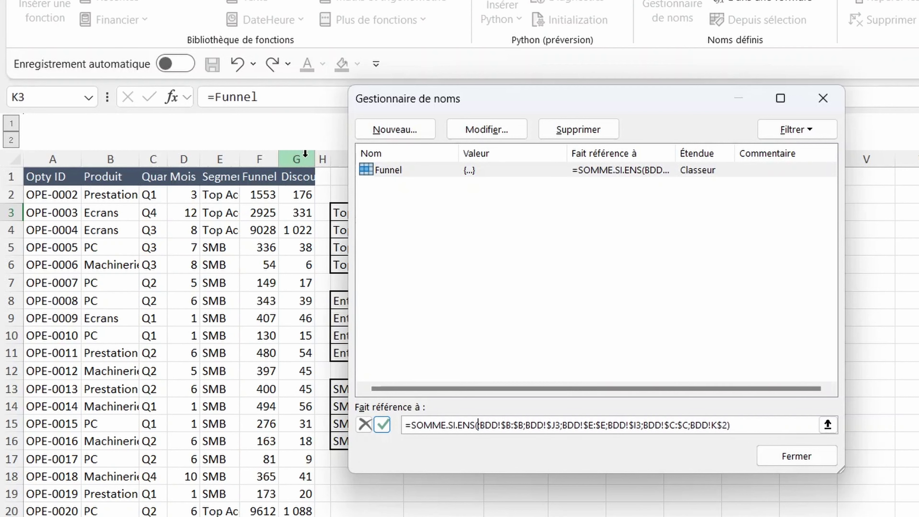
{"action": "left_click", "coordinate": [305, 155]}
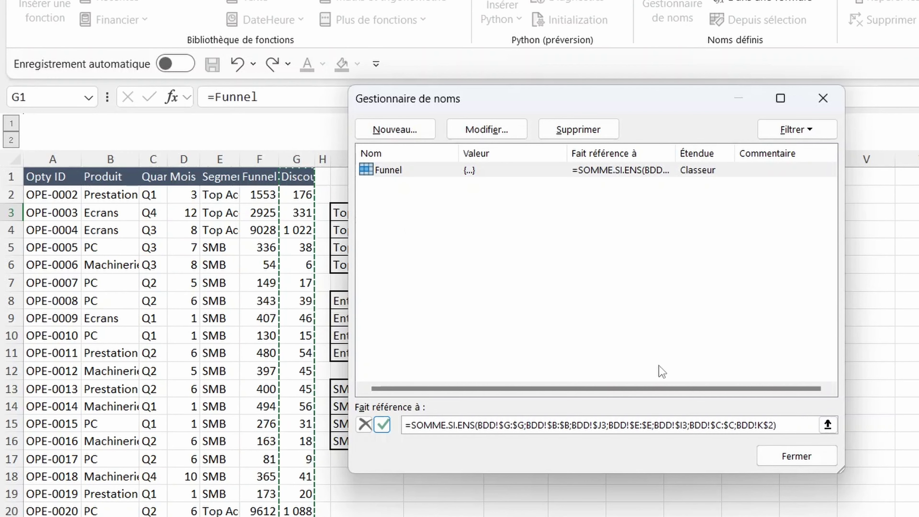
{"action": "left_click", "coordinate": [789, 458]}
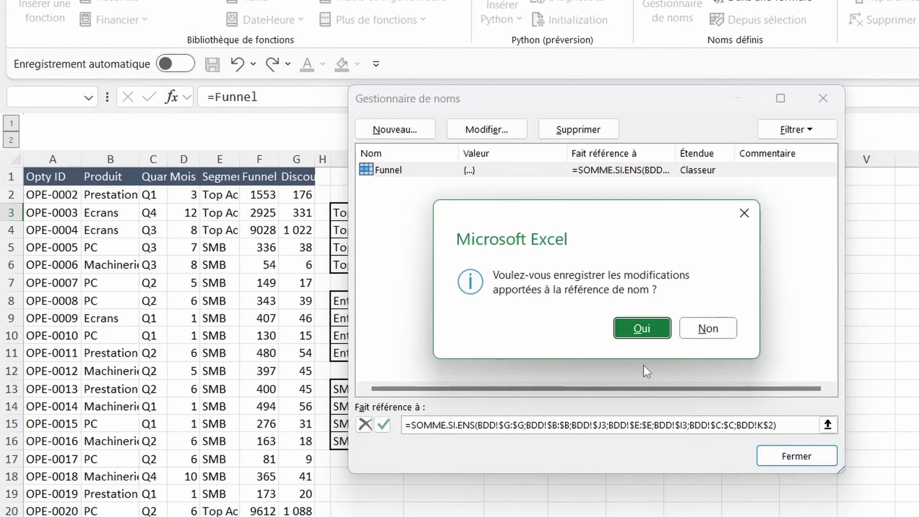
{"action": "left_click", "coordinate": [642, 329]}
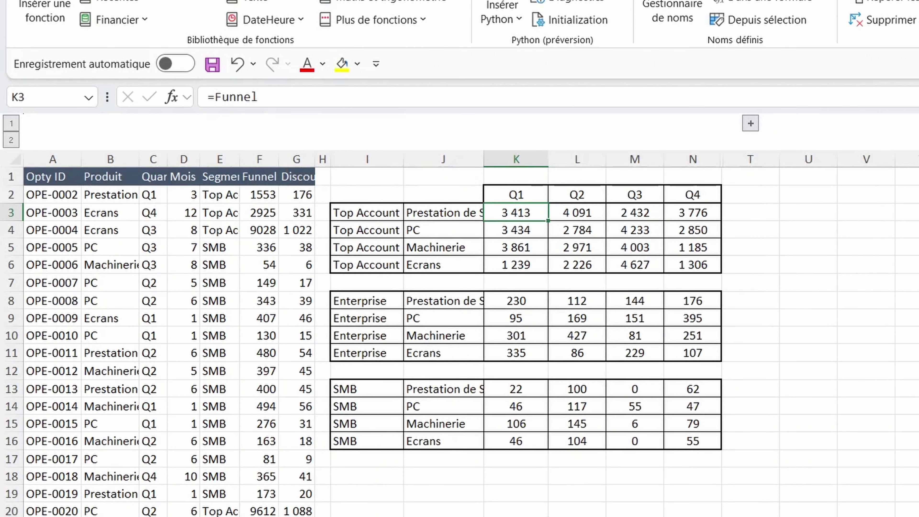
Undo the change to the sum range of the name Funnel.
{"action": "left_click", "coordinate": [539, 317]}
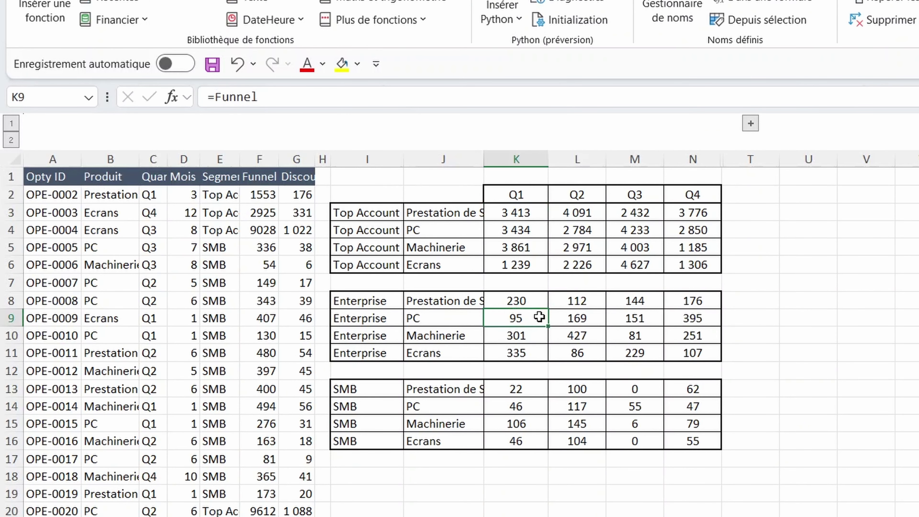
{"action": "key", "text": "ctrl+z"}
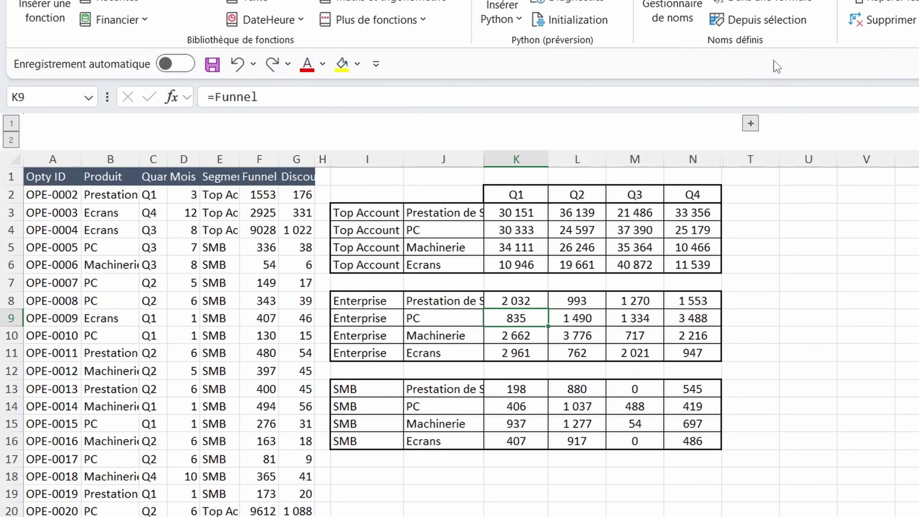
Expand the grouped summary columns and enter =LAMBDA(x;y;x+y) in P3 under Total.
{"action": "left_click", "coordinate": [750, 123]}
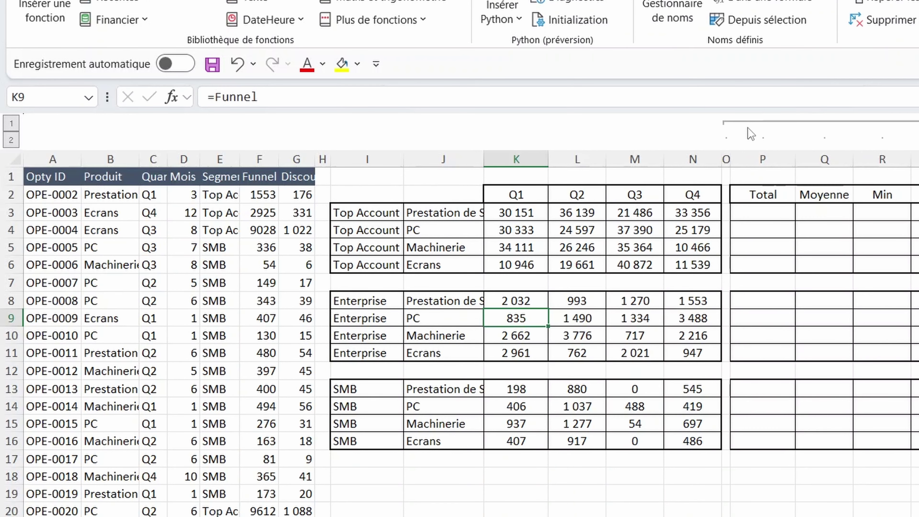
{"action": "scroll", "coordinate": [455, 212], "scroll_direction": "right", "scroll_amount": 4}
{"action": "left_click", "coordinate": [455, 212]}
{"action": "type", "text": "=lam"}
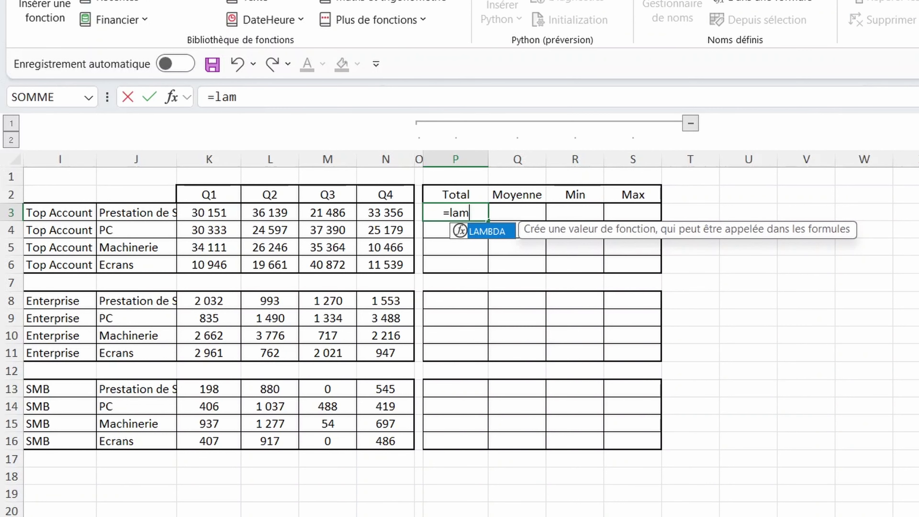
{"action": "key", "text": "Tab"}
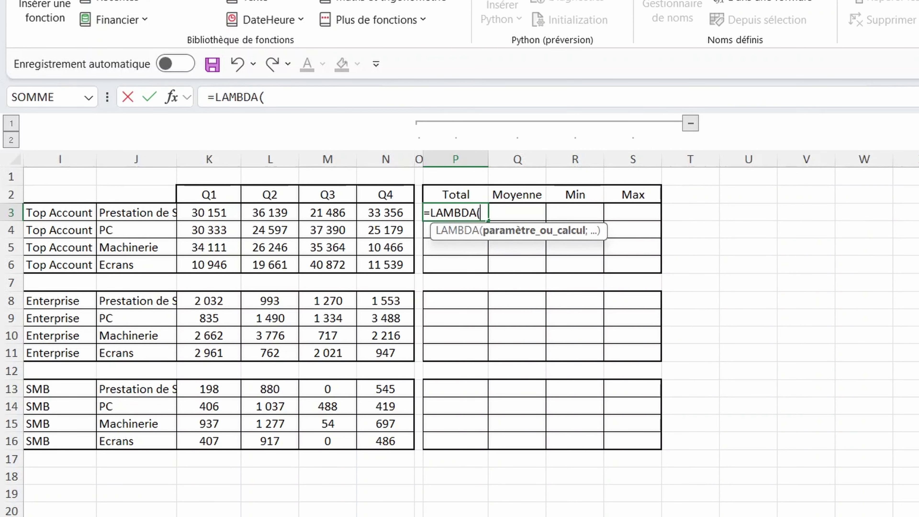
{"action": "type", "text": "x;y"}
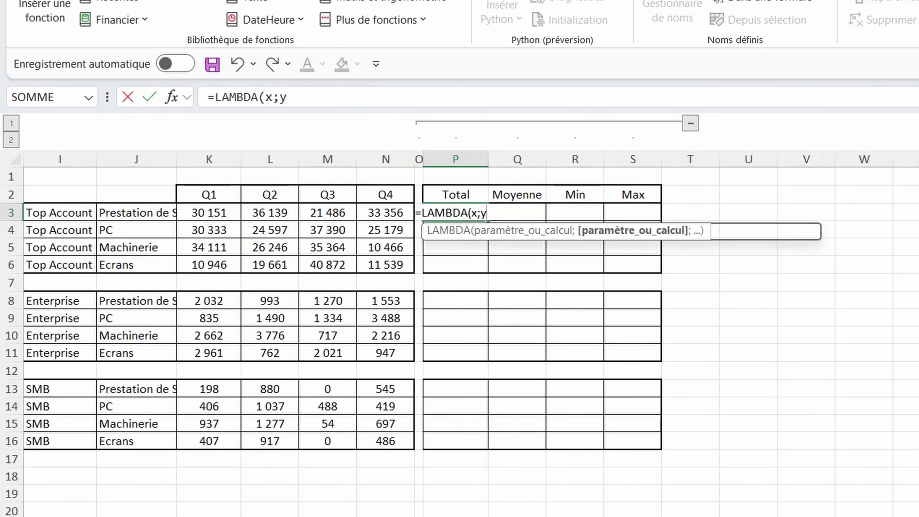
{"action": "type", "text": ";"}
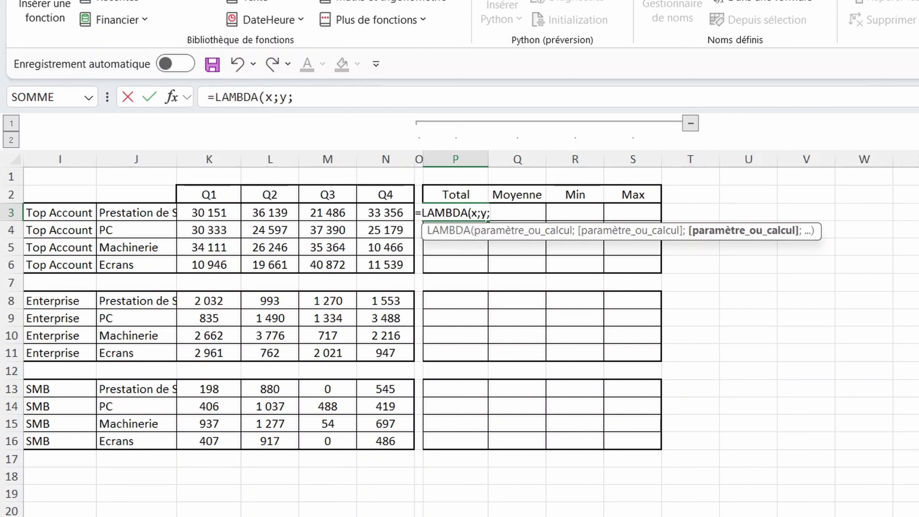
{"action": "type", "text": "x"}
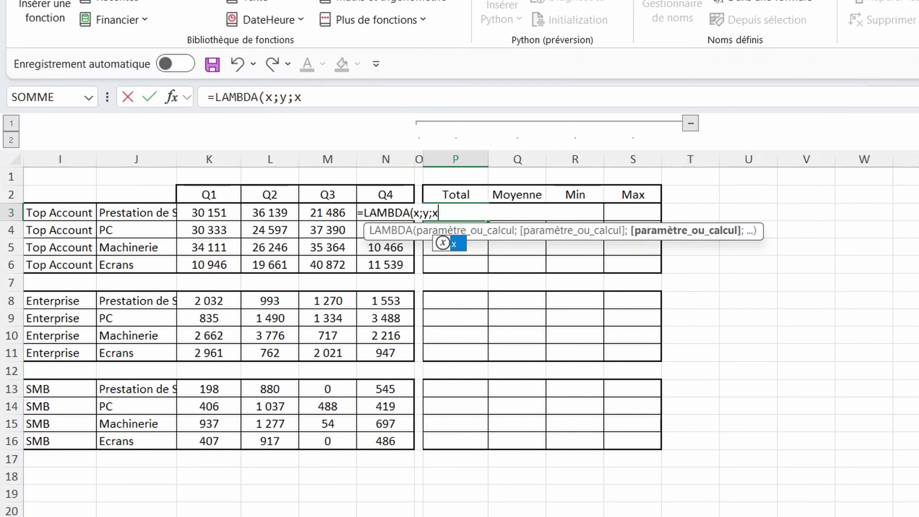
{"action": "type", "text": "+y)"}
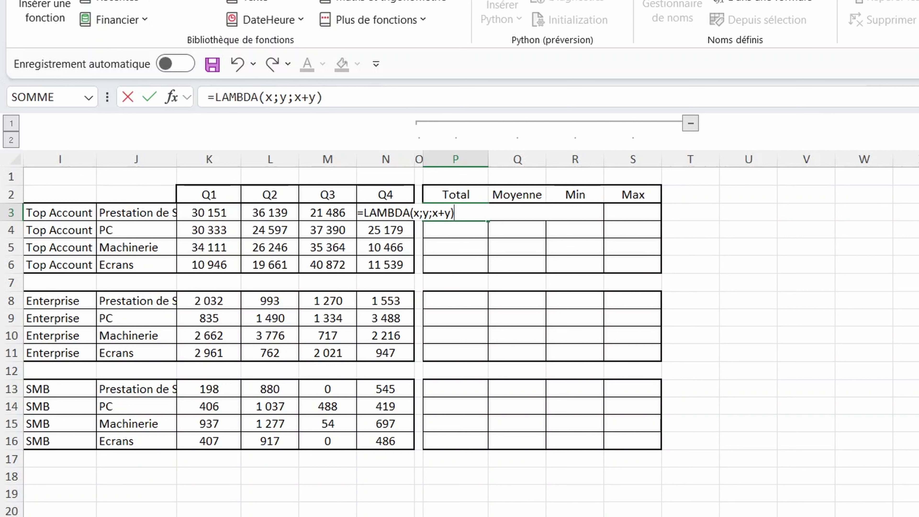
{"action": "key", "text": "Return"}
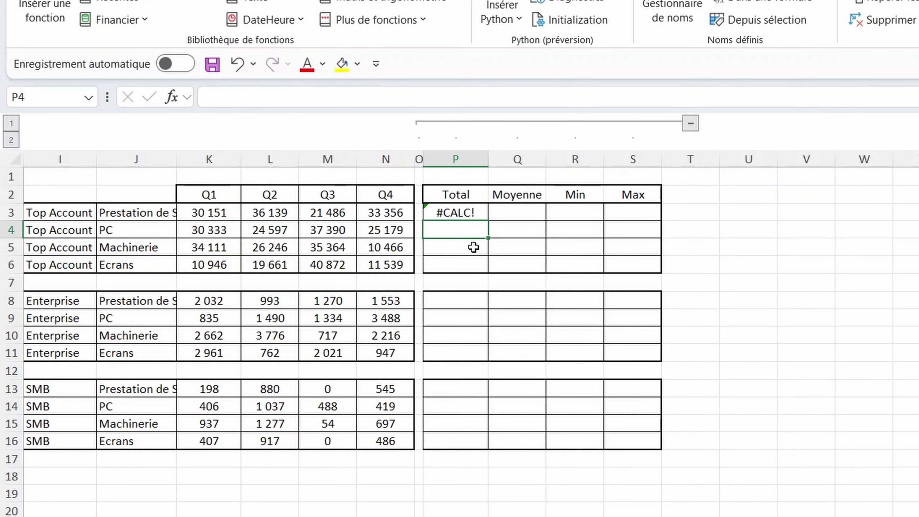
Append the arguments (K3;L3) to the LAMBDA formula in P3 to add the Q1 and Q2 values.
{"action": "left_click", "coordinate": [472, 211]}
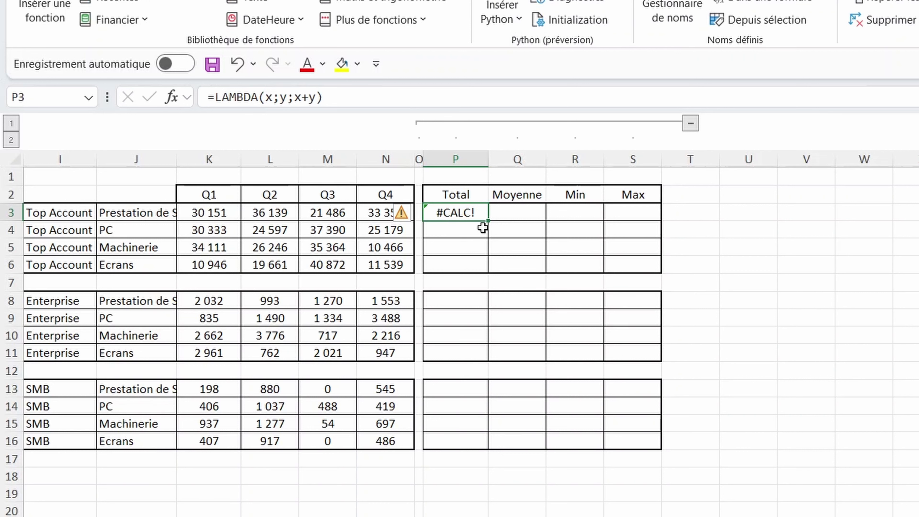
{"action": "left_click", "coordinate": [337, 95]}
{"action": "type", "text": "("}
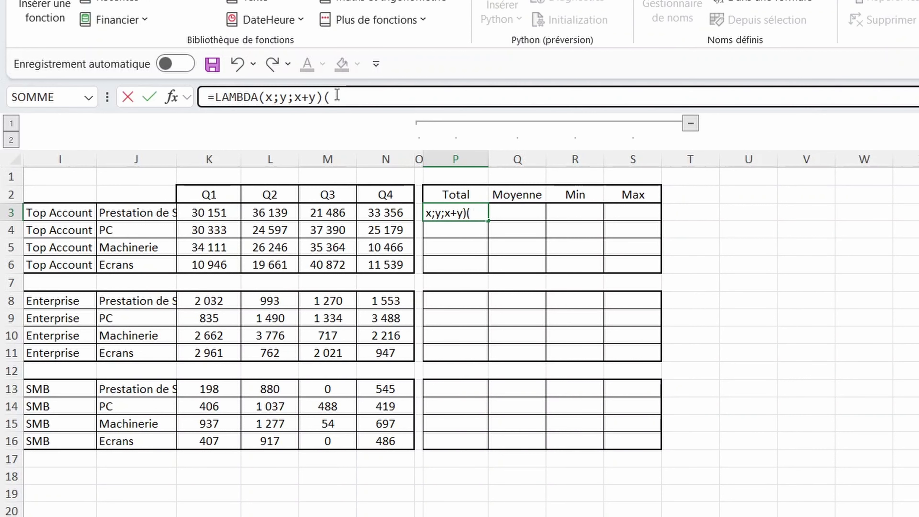
{"action": "left_click", "coordinate": [214, 214]}
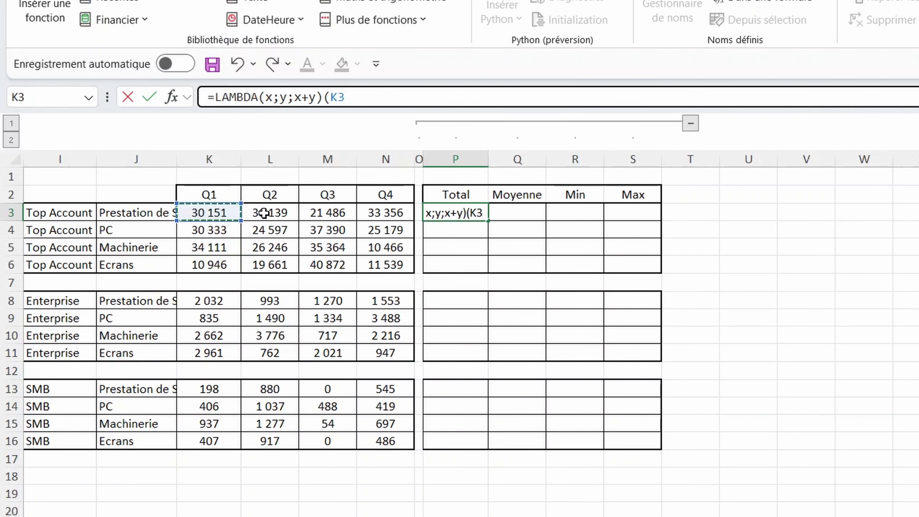
{"action": "type", "text": ";L3"}
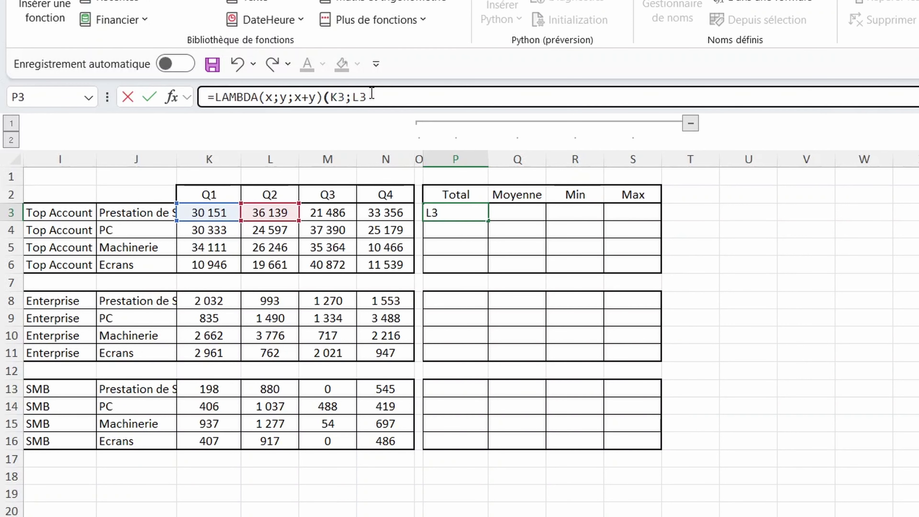
{"action": "type", "text": ")"}
{"action": "key", "text": "Return"}
{"action": "left_click", "coordinate": [462, 213]}
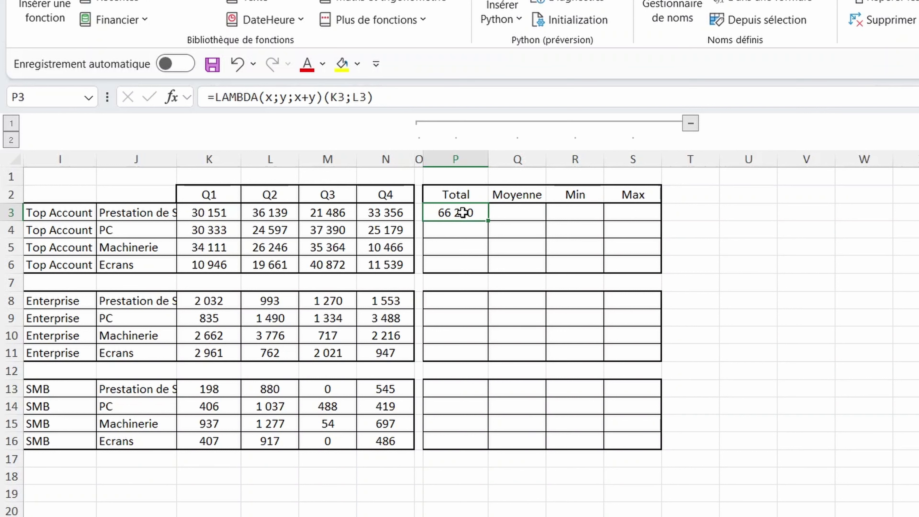
Copy the LAMBDA part of the P3 formula and define the workbook name Addition with reference =LAMBDA(x;y;x+y).
{"action": "left_click", "coordinate": [323, 97]}
{"action": "left_click_drag", "start_coordinate": [322, 97], "coordinate": [208, 96]}
{"action": "key", "text": "Escape"}
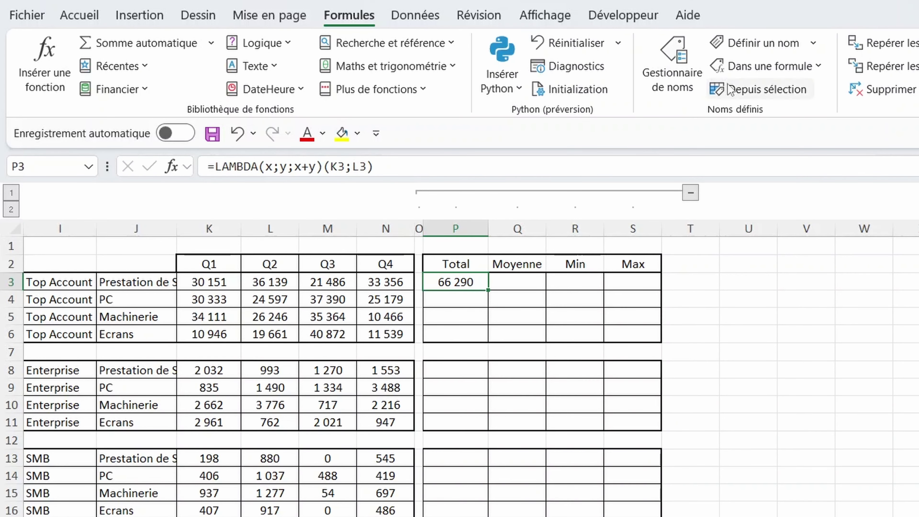
{"action": "left_click", "coordinate": [765, 42]}
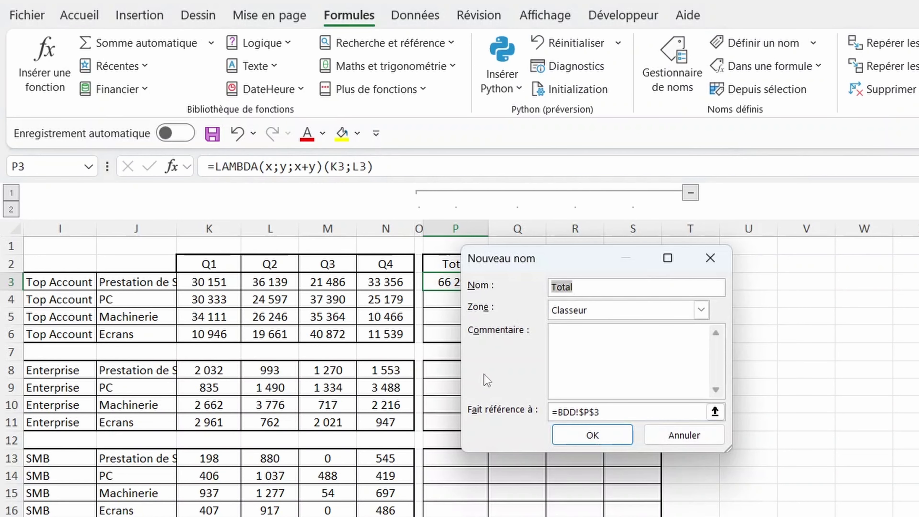
{"action": "type", "text": "Addition"}
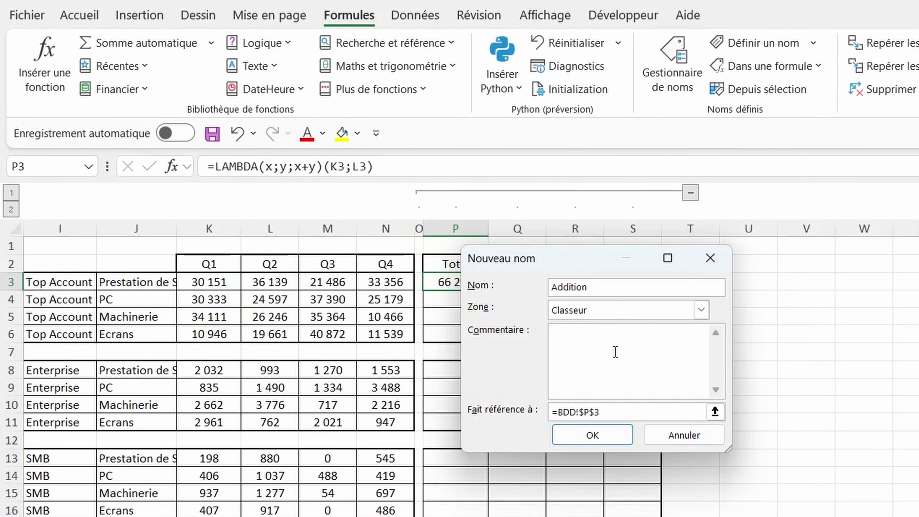
{"action": "left_click_drag", "start_coordinate": [610, 411], "coordinate": [526, 412]}
{"action": "key", "text": "ctrl+v"}
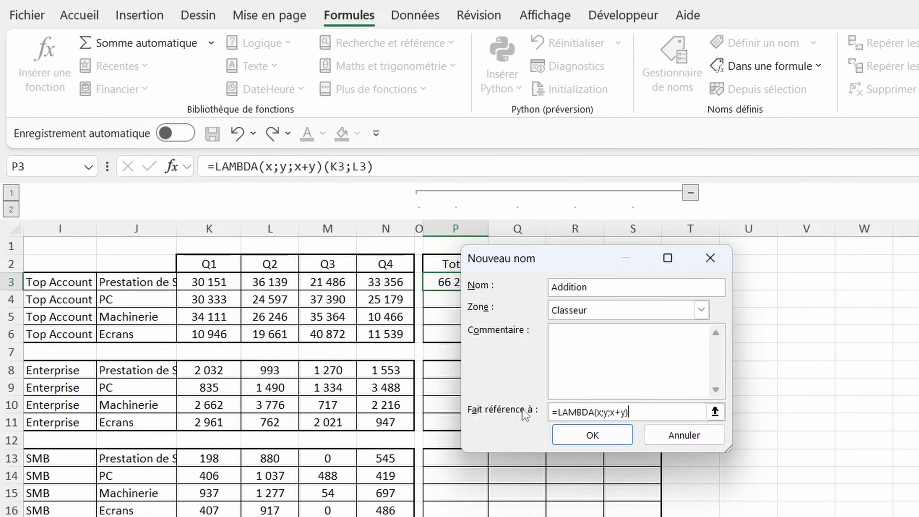
{"action": "left_click", "coordinate": [564, 435]}
Enter =Addition(K4;L4) in P4 to add the PC row's Q1 and Q2 values.
{"action": "left_click", "coordinate": [455, 299]}
{"action": "type", "text": "=ad"}
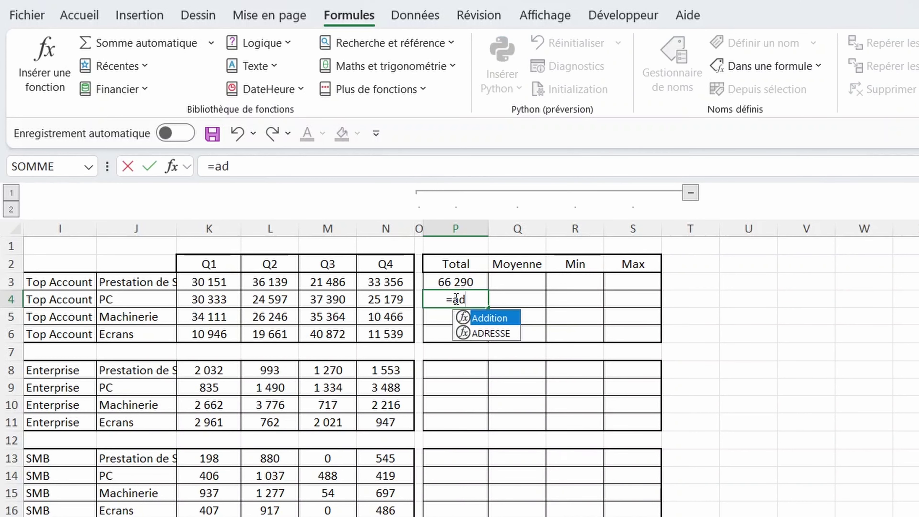
{"action": "type", "text": "d"}
{"action": "key", "text": "Tab"}
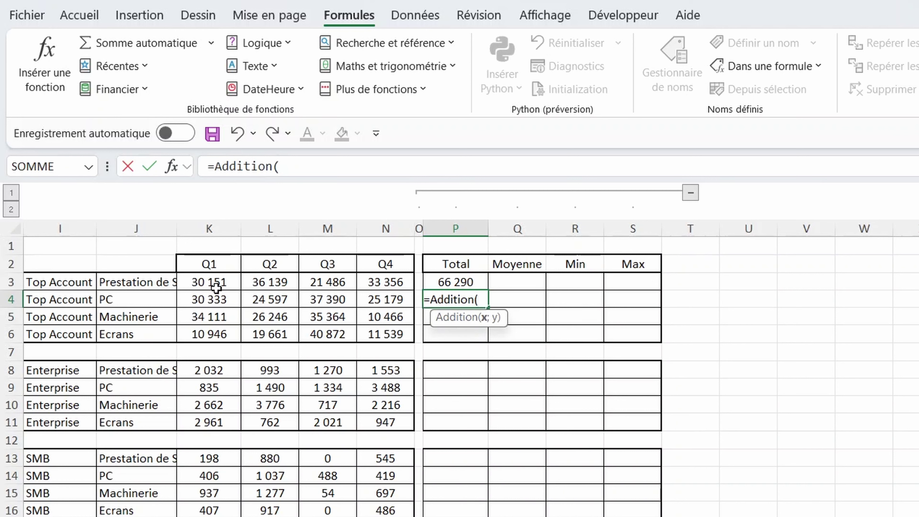
{"action": "left_click", "coordinate": [210, 296]}
{"action": "type", "text": ";"}
{"action": "left_click", "coordinate": [256, 299]}
{"action": "type", "text": ")"}
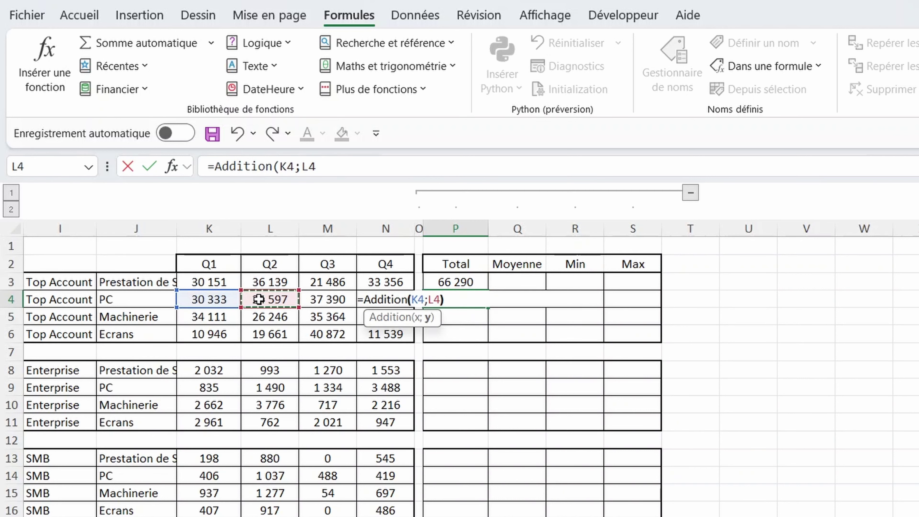
{"action": "key", "text": "Return"}
{"action": "left_click", "coordinate": [459, 299]}
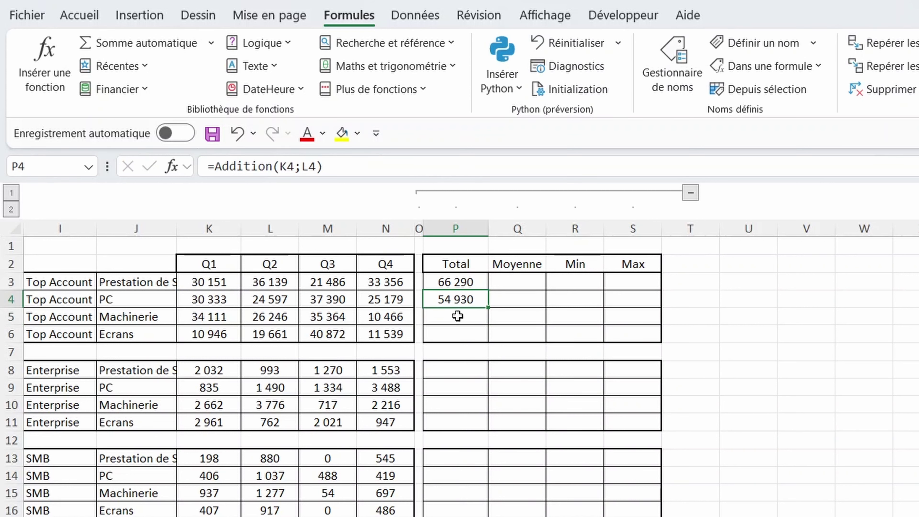
Rewrite the LAMBDA in P3 with the single parameter plage and the calculation SOMME(plage).
{"action": "left_click_drag", "start_coordinate": [237, 314], "coordinate": [361, 315]}
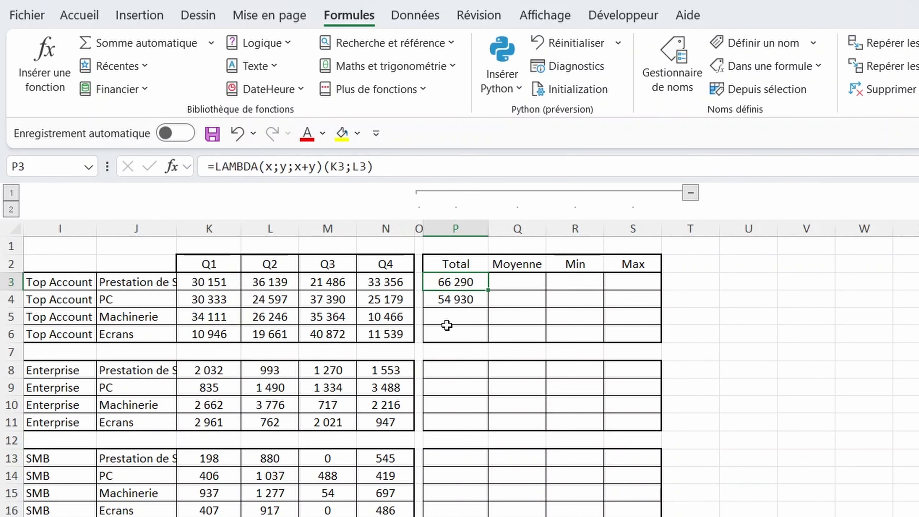
{"action": "left_click_drag", "start_coordinate": [286, 167], "coordinate": [264, 167]}
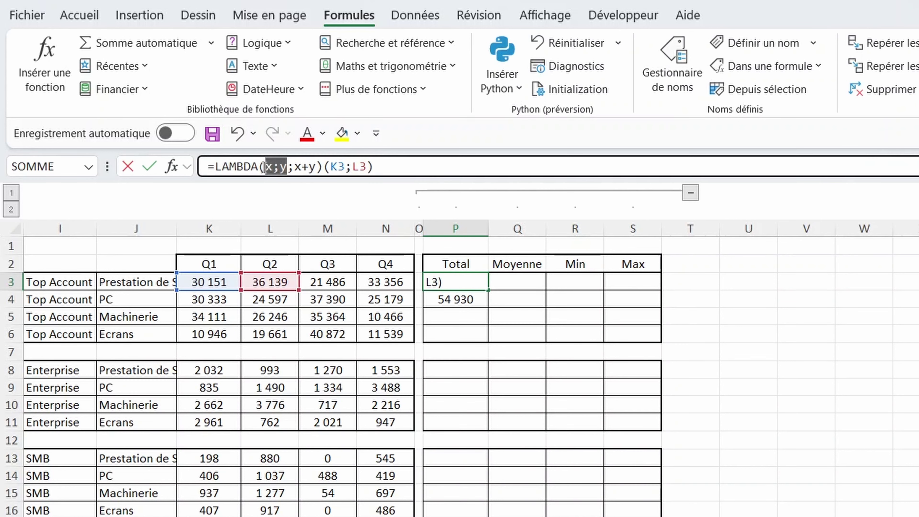
{"action": "type", "text": "plage"}
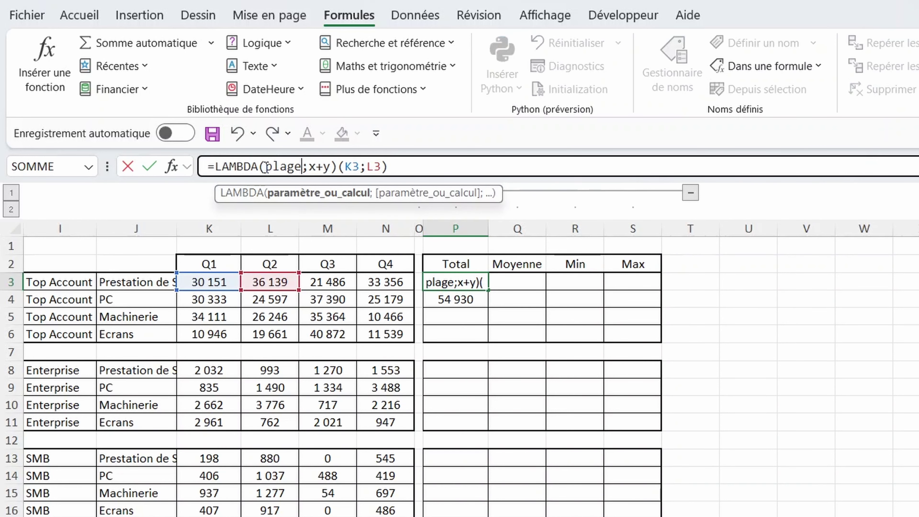
{"action": "left_click", "coordinate": [308, 167]}
{"action": "type", "text": "Somme"}
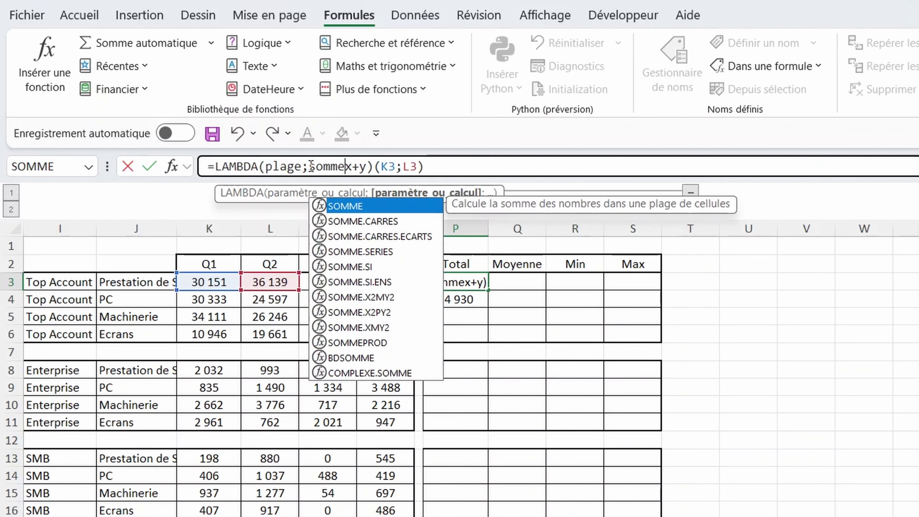
{"action": "type", "text": "(plage)"}
{"action": "key", "text": "Delete"}
{"action": "key", "text": "Delete"}
{"action": "key", "text": "Delete"}
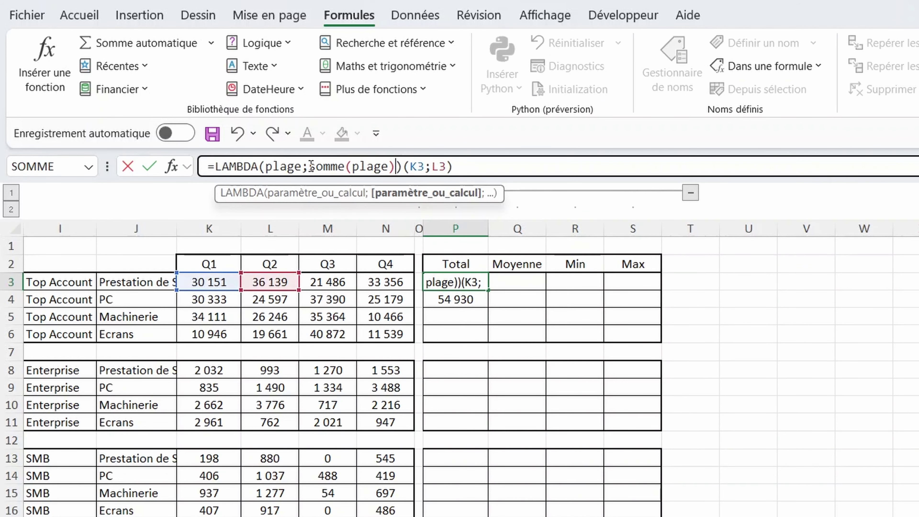
Replace the arguments K3;L3 of the P3 formula with the range K3:N3 and validate it.
{"action": "left_click_drag", "start_coordinate": [448, 167], "coordinate": [410, 167]}
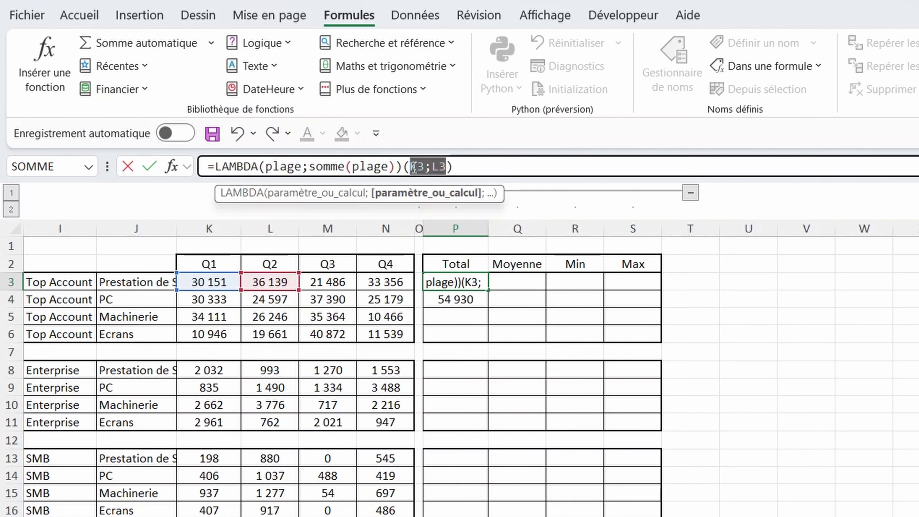
{"action": "key", "text": "Delete"}
{"action": "left_click_drag", "start_coordinate": [217, 284], "coordinate": [388, 287]}
{"action": "key", "text": "Return"}
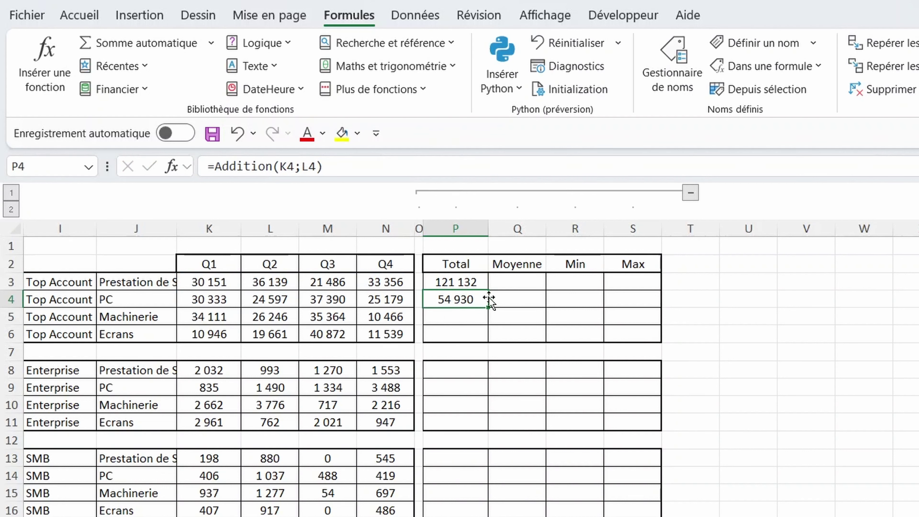
{"action": "left_click", "coordinate": [467, 284]}
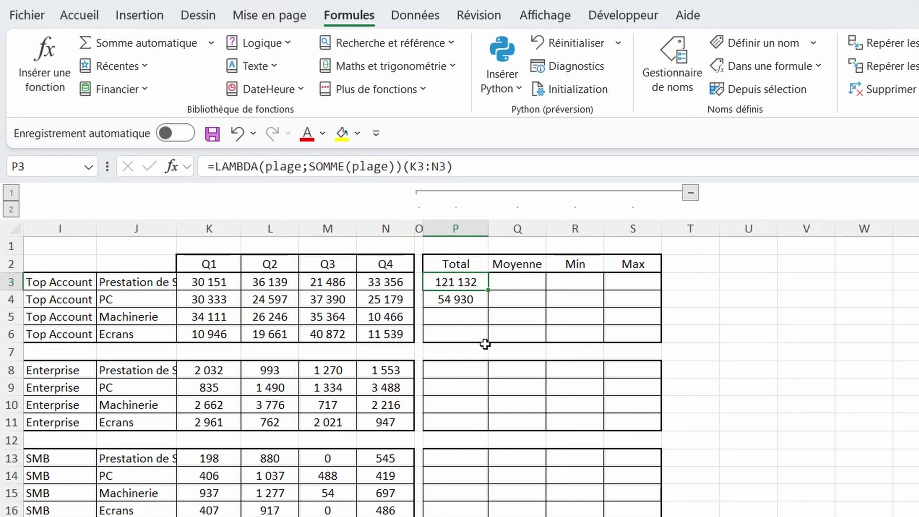
Wrap SOMME(plage) in the P3 formula in ASSEMB.H and repeat it so the function holds four SOMME(plage) arguments.
{"action": "left_click", "coordinate": [310, 166]}
{"action": "type", "text": "ass"}
{"action": "key", "text": "Tab"}
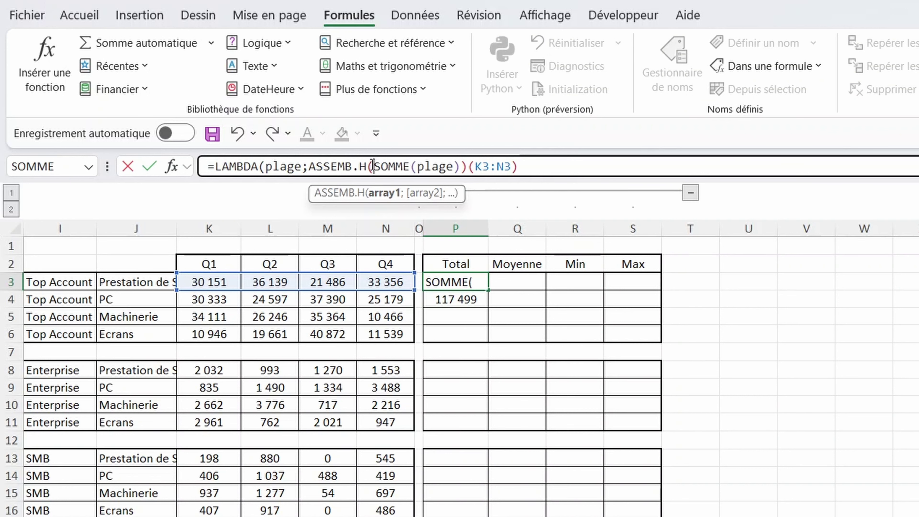
{"action": "left_click_drag", "start_coordinate": [373, 166], "coordinate": [461, 166]}
{"action": "key", "text": "ctrl+c"}
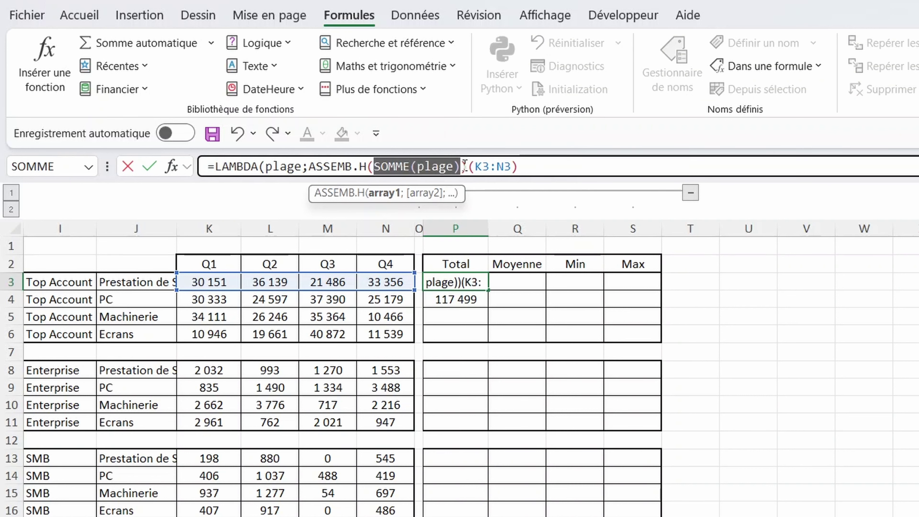
{"action": "left_click", "coordinate": [461, 166]}
{"action": "type", "text": ";"}
{"action": "key", "text": "ctrl+v"}
{"action": "type", "text": ";"}
{"action": "key", "text": "ctrl+v"}
{"action": "type", "text": ";"}
{"action": "key", "text": "ctrl+v"}
{"action": "key", "text": "Right"}
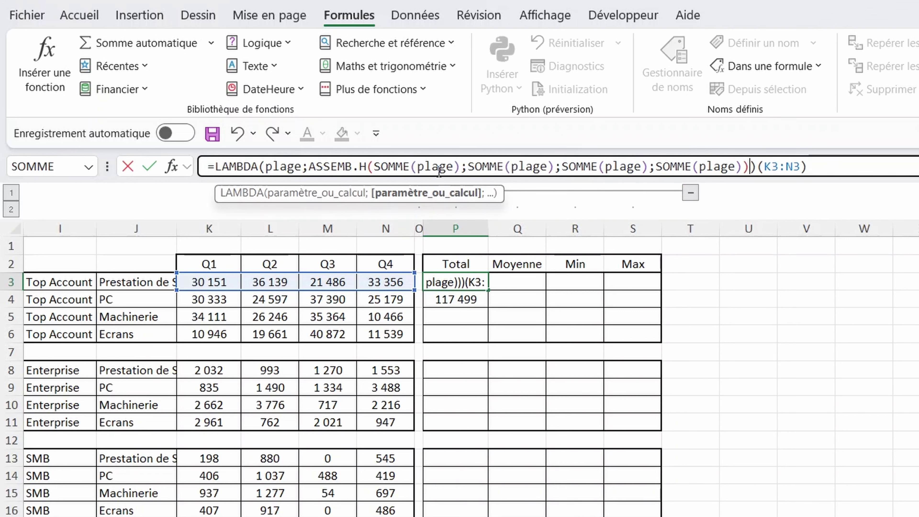
Change the second, third and fourth SOMME in the P3 formula to MOYENNE, MIN and MAX, and validate it.
{"action": "double_click", "coordinate": [496, 166]}
{"action": "type", "text": "MOyenne"}
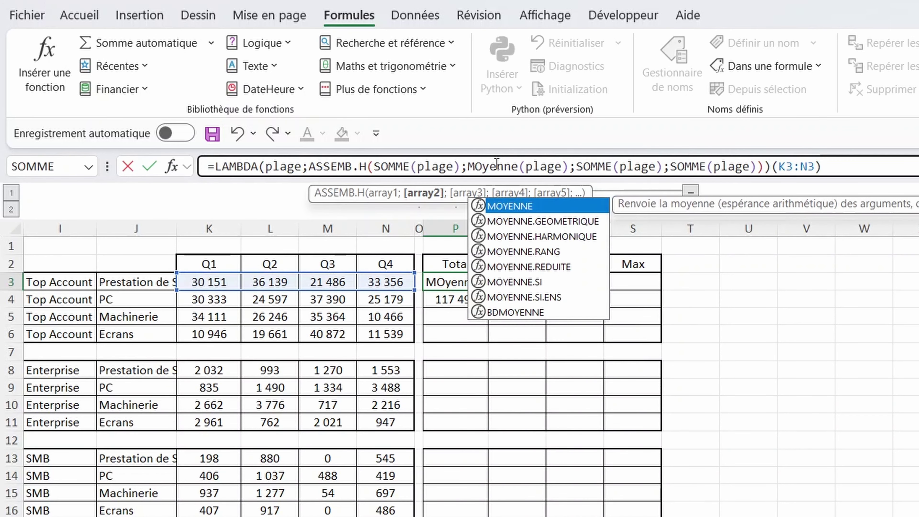
{"action": "double_click", "coordinate": [593, 165]}
{"action": "type", "text": "Min"}
{"action": "double_click", "coordinate": [670, 166]}
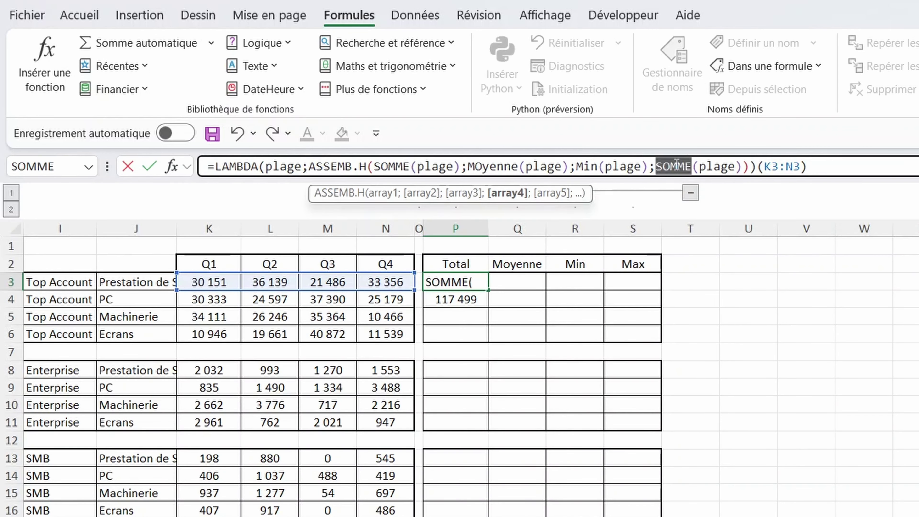
{"action": "type", "text": "Max"}
{"action": "key", "text": "Return"}
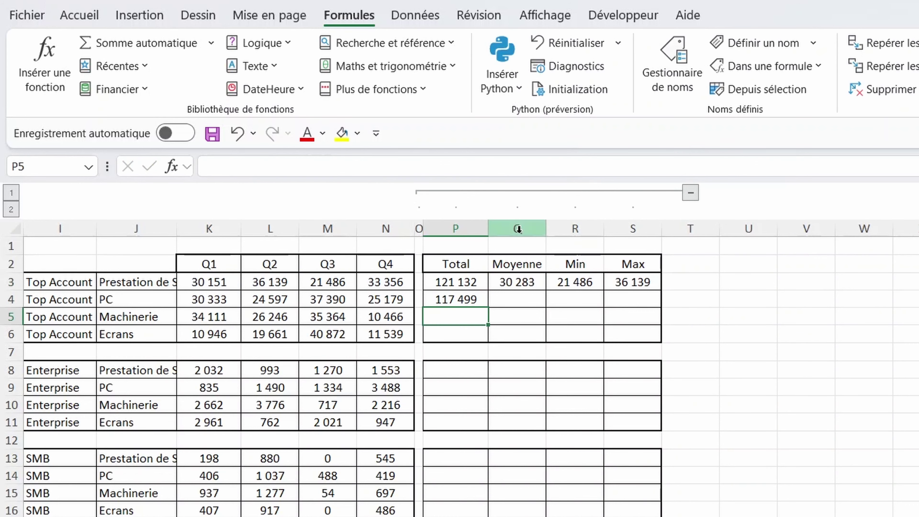
Replace the reference of the name Addition with =LAMBDA(plage;ASSEMB.H(SOMME(plage);MOYENNE(plage);MIN(plage);MAX(plage))).
{"action": "left_click", "coordinate": [684, 89]}
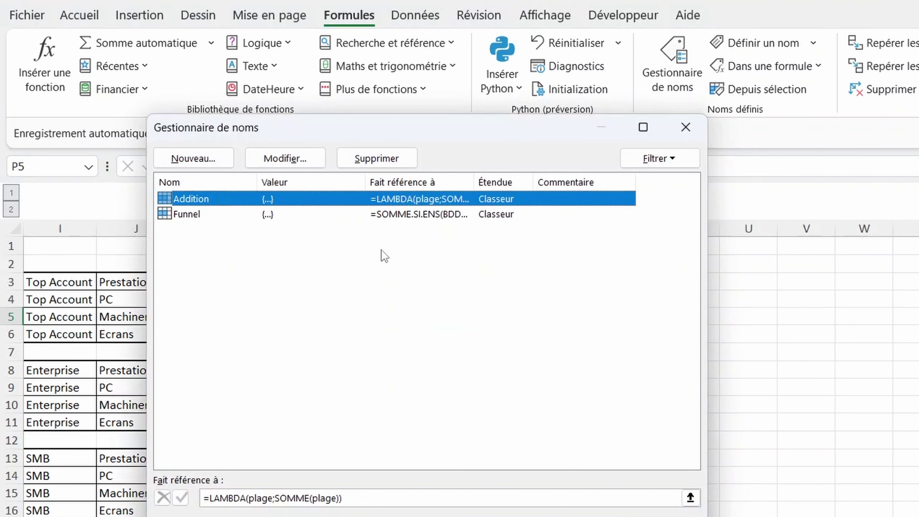
{"action": "left_click", "coordinate": [285, 159]}
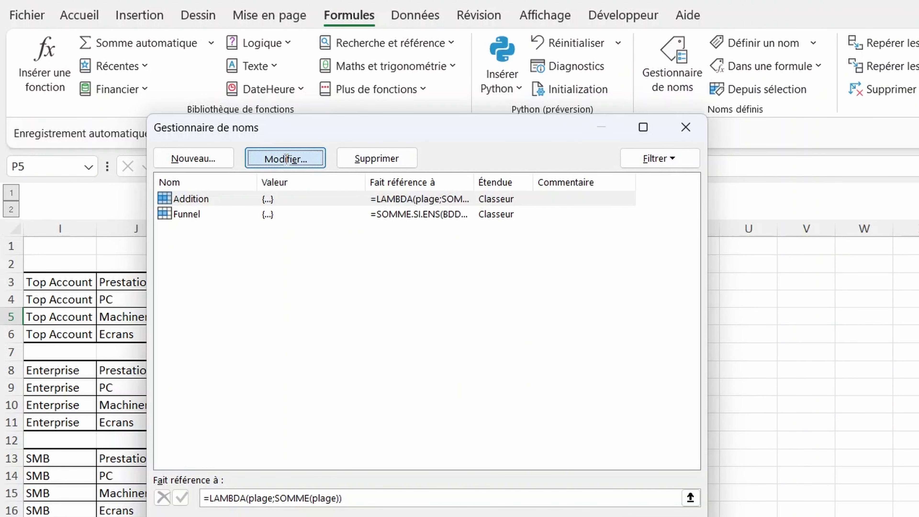
{"action": "left_click", "coordinate": [366, 471]}
{"action": "key", "text": "ctrl+a"}
{"action": "key", "text": "ctrl+v"}
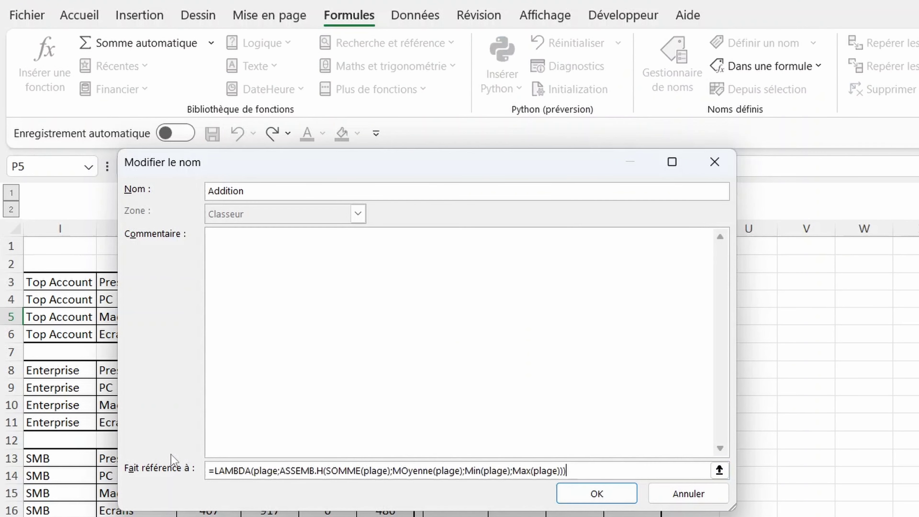
Rename the defined name Addition as MultiF, save it and close the name manager.
{"action": "double_click", "coordinate": [248, 191]}
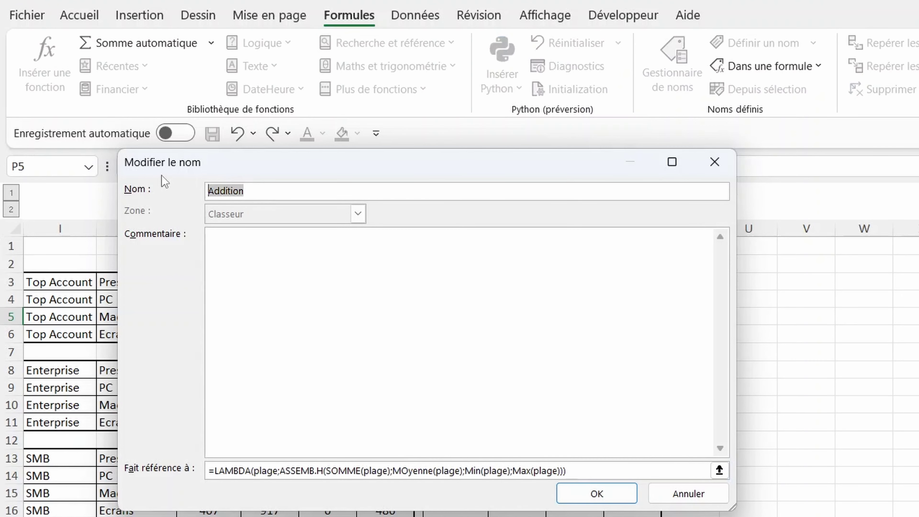
{"action": "type", "text": "MultiF"}
{"action": "left_click", "coordinate": [588, 494]}
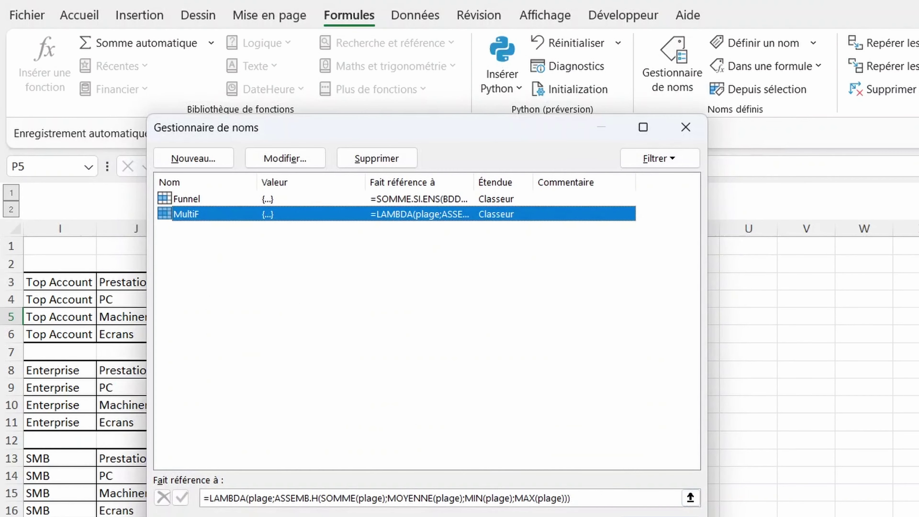
{"action": "key", "text": "Escape"}
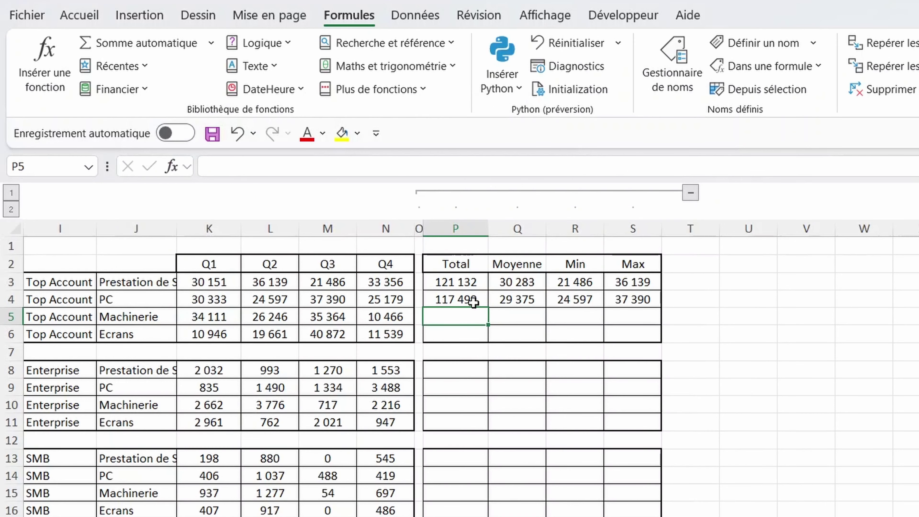
Enter the custom function MultiF in P5 with the Machinerie row's range K5:N5.
{"action": "left_click", "coordinate": [474, 302]}
{"action": "left_click", "coordinate": [479, 320]}
{"action": "type", "text": "=multi"}
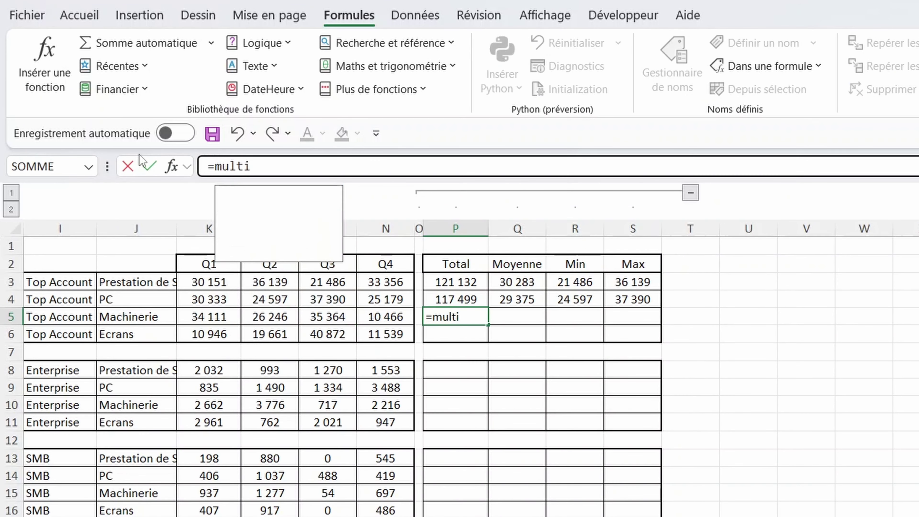
{"action": "key", "text": "Tab"}
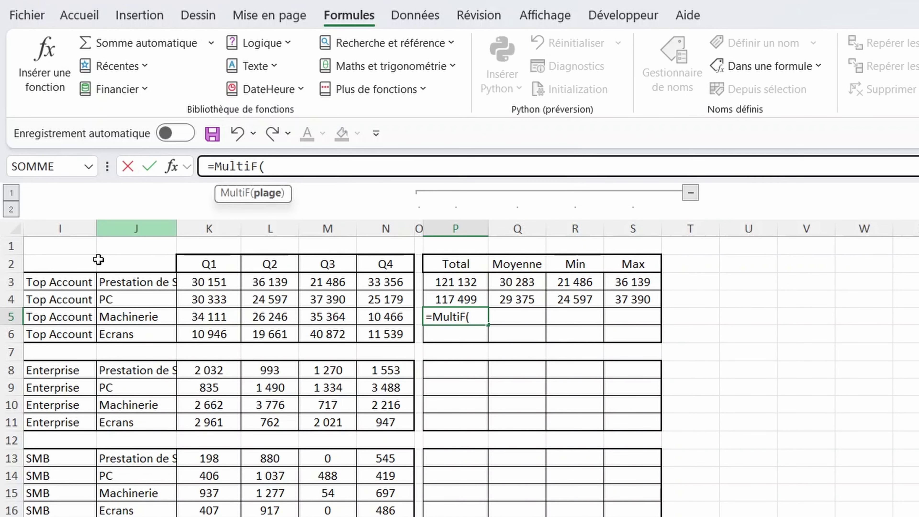
{"action": "left_click_drag", "start_coordinate": [201, 309], "coordinate": [380, 322]}
{"action": "key", "text": "Return"}
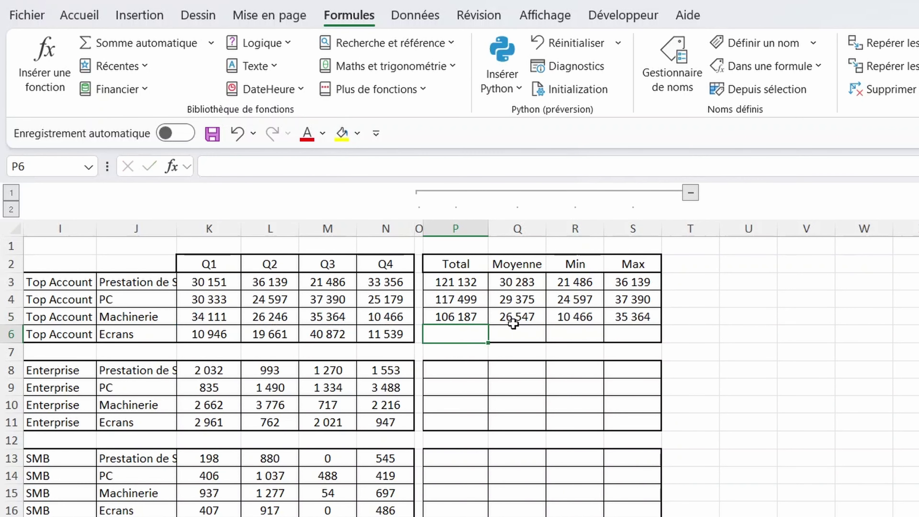
Copy P5 and paste only its formula into P6, P8:P11 and P13:P16 to fill the remaining summary rows.
{"action": "left_click", "coordinate": [458, 320]}
{"action": "key", "text": "ctrl+c"}
{"action": "left_click_drag", "start_coordinate": [455, 369], "coordinate": [448, 416]}
{"action": "left_click_drag", "start_coordinate": [452, 457], "coordinate": [445, 498]}
{"action": "key", "text": "ctrl+alt+v"}
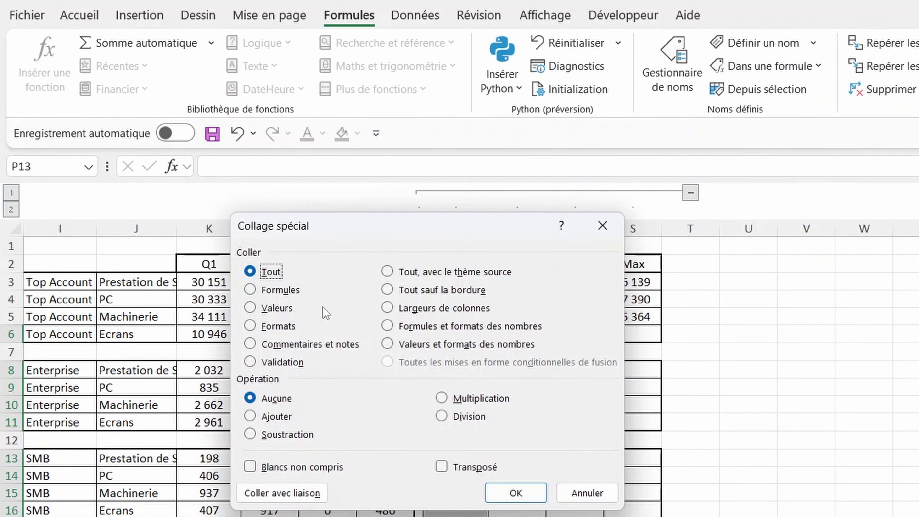
{"action": "left_click", "coordinate": [250, 289]}
{"action": "left_click", "coordinate": [517, 493]}
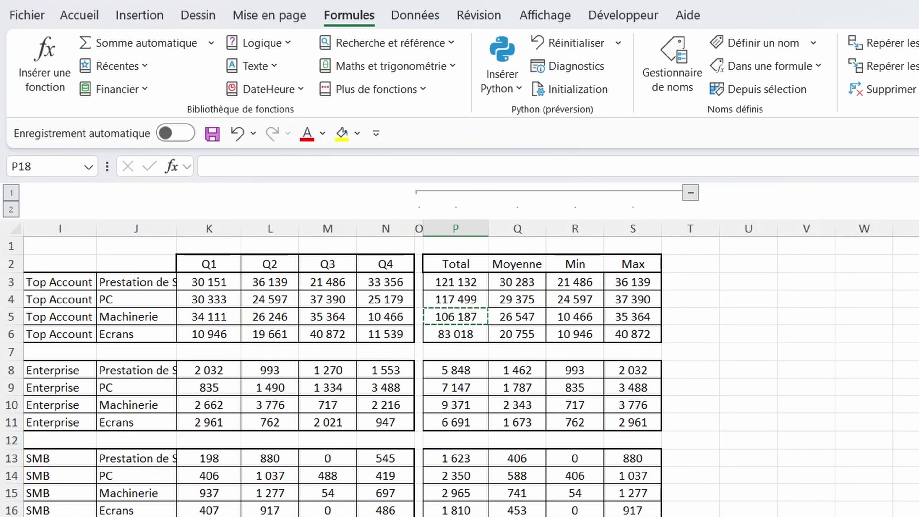
On the identifier extraction sheet, enter =TEXTE.APRES(A2;"(") in B2 to keep the text after the opening parenthesis.
{"action": "key", "text": "ctrl+Page_Down"}
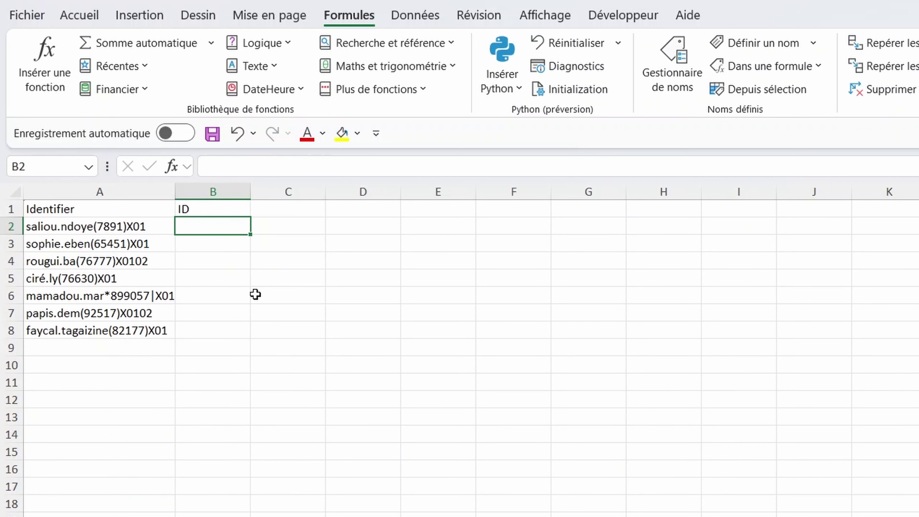
{"action": "type", "text": "=text"}
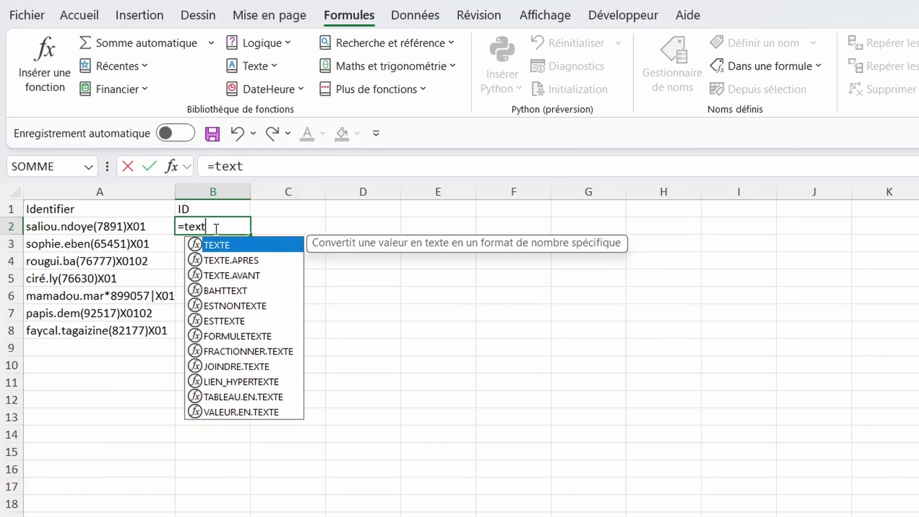
{"action": "type", "text": "e"}
{"action": "key", "text": "Down"}
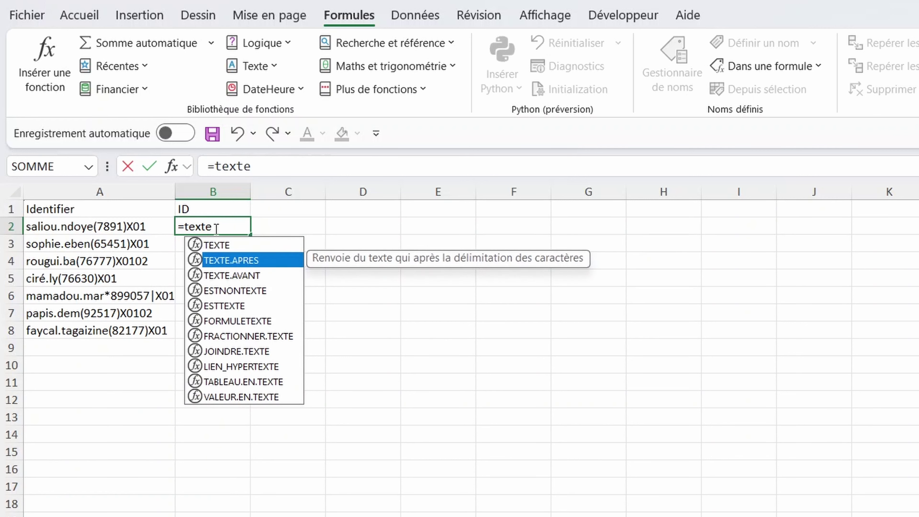
{"action": "key", "text": "Tab"}
{"action": "left_click", "coordinate": [107, 226]}
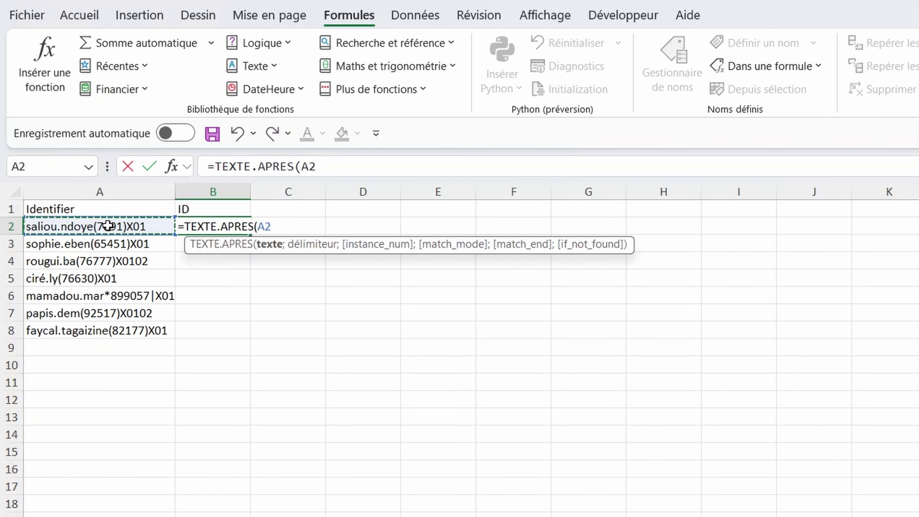
{"action": "type", "text": ";"}
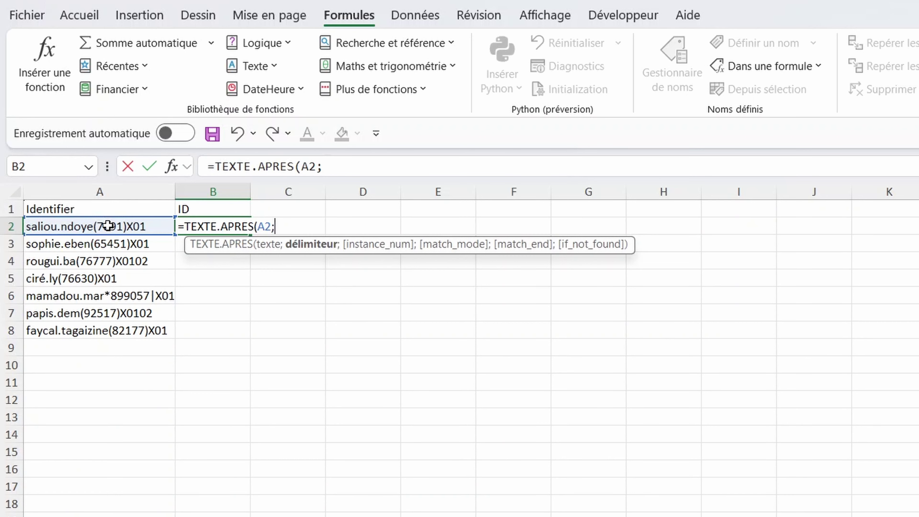
{"action": "type", "text": "\"(\")"}
{"action": "key", "text": "Return"}
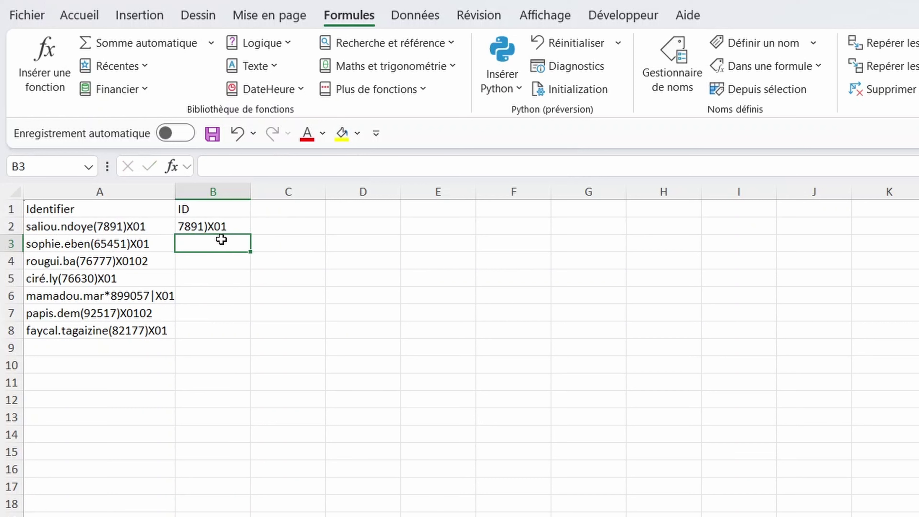
Wrap the B2 formula in TEXTE.AVANT with ")" as delimiter: =TEXTE.AVANT(TEXTE.APRES(A2;"(");")").
{"action": "left_click", "coordinate": [211, 228]}
{"action": "left_click", "coordinate": [214, 167]}
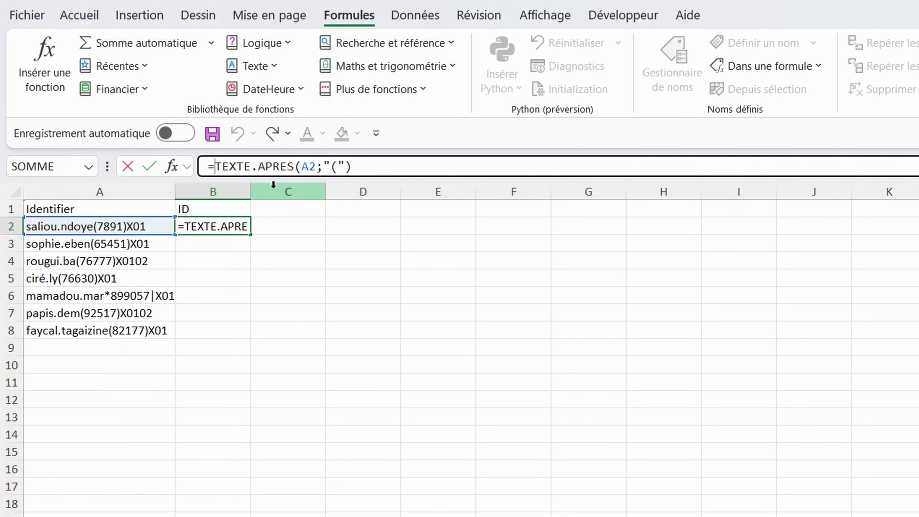
{"action": "type", "text": "text"}
{"action": "key", "text": "Down"}
{"action": "key", "text": "Down"}
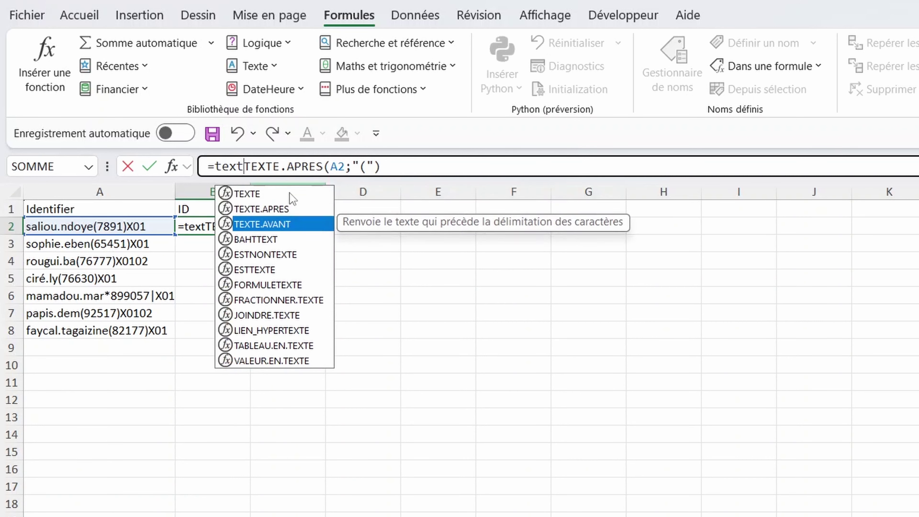
{"action": "key", "text": "Tab"}
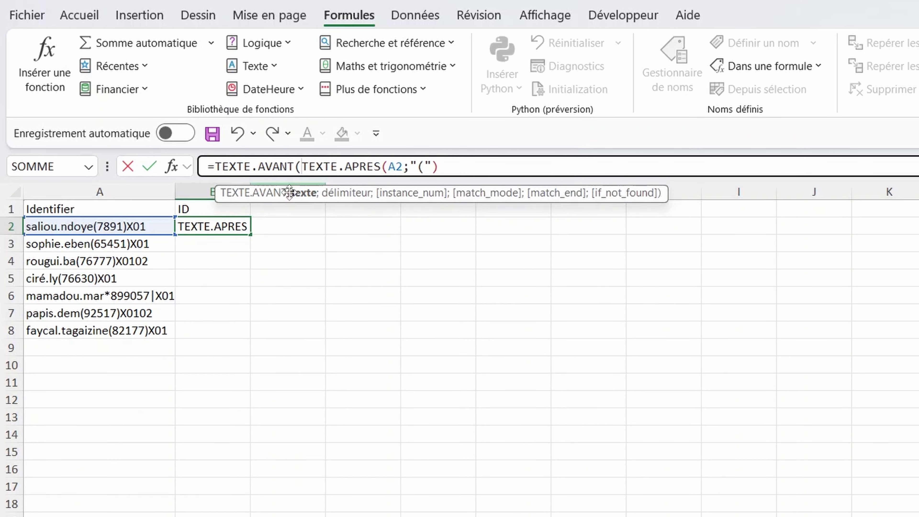
{"action": "left_click", "coordinate": [463, 169]}
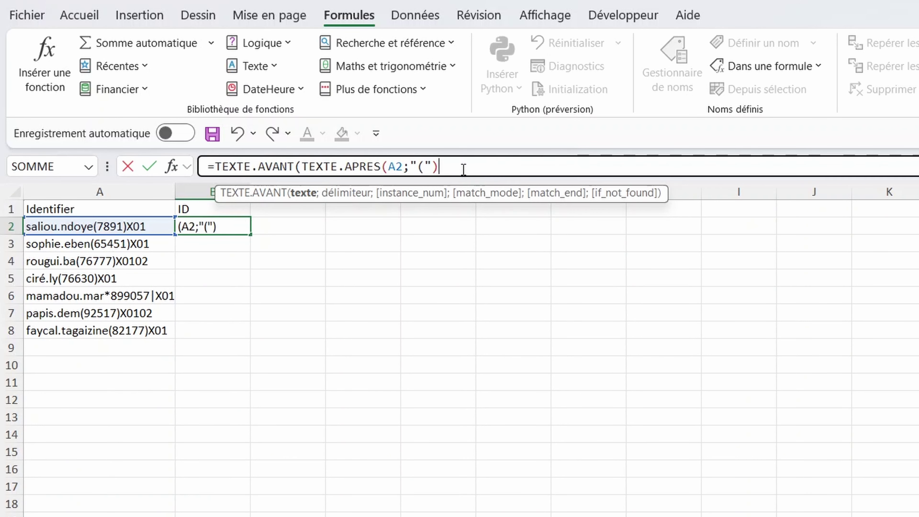
{"action": "type", "text": ";\")\""}
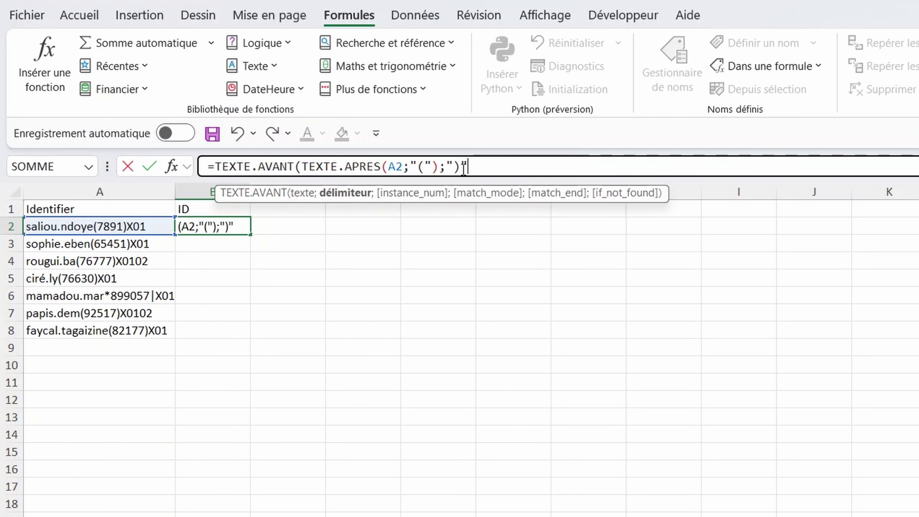
{"action": "type", "text": ")"}
{"action": "key", "text": "Return"}
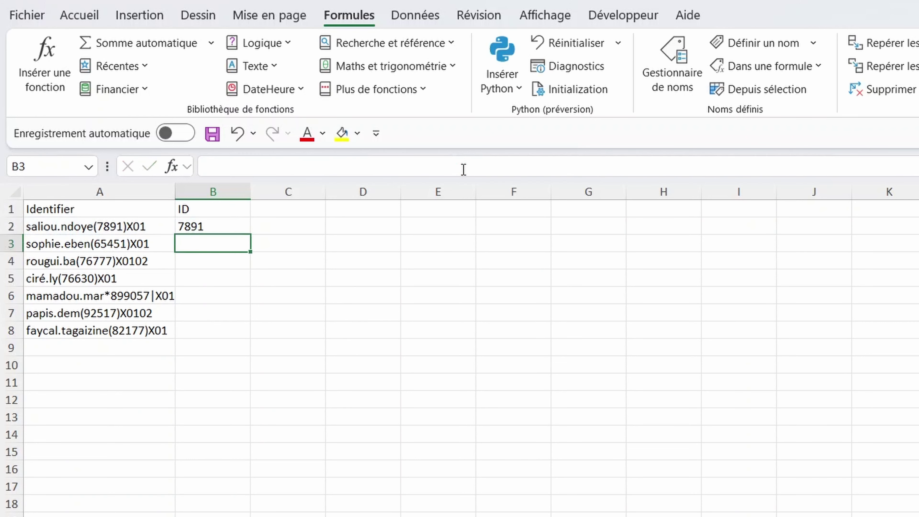
Start wrapping the B2 formula in a LAMBDA with the parameters mot, debut and fin ahead of the TEXTE.AVANT calculation.
{"action": "left_click", "coordinate": [214, 224]}
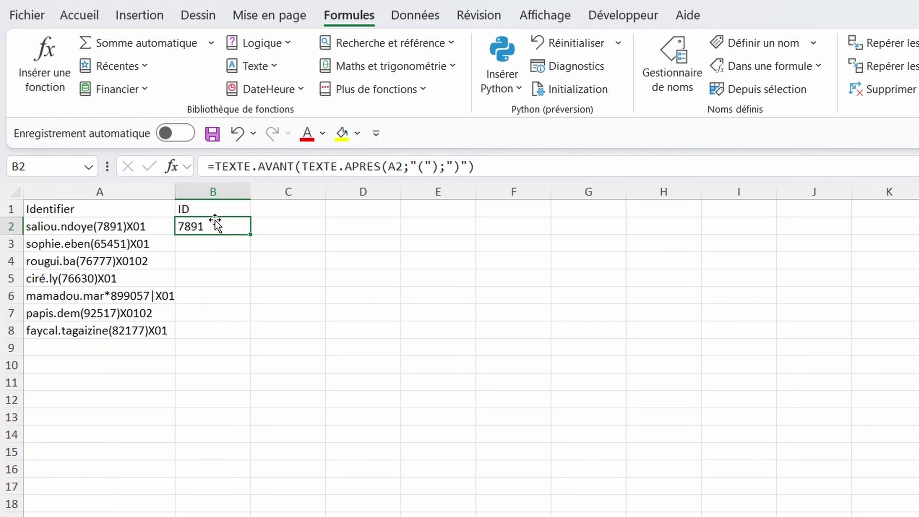
{"action": "left_click", "coordinate": [215, 167]}
{"action": "type", "text": "lamb"}
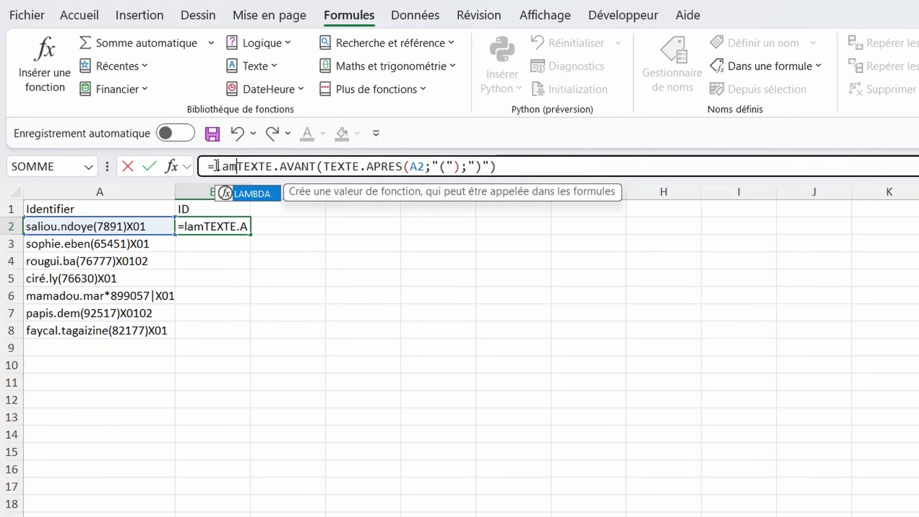
{"action": "key", "text": "Tab"}
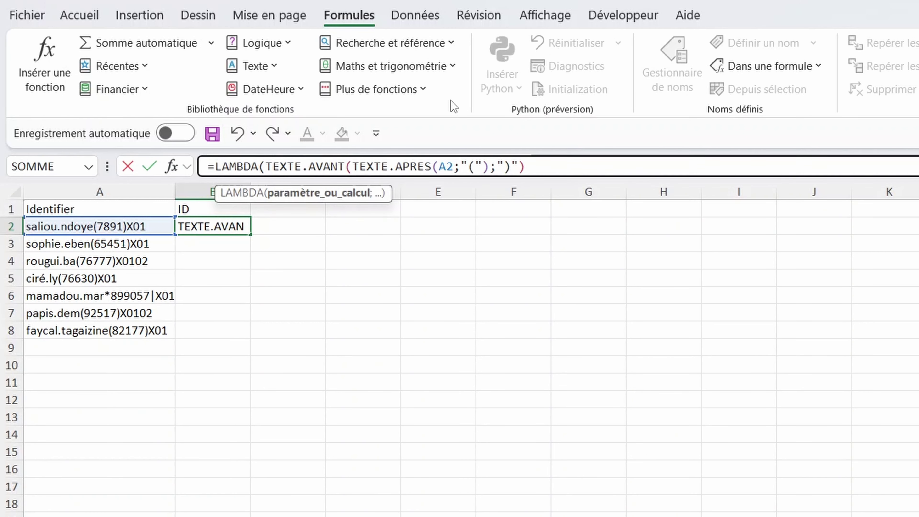
{"action": "type", "text": "mot;"}
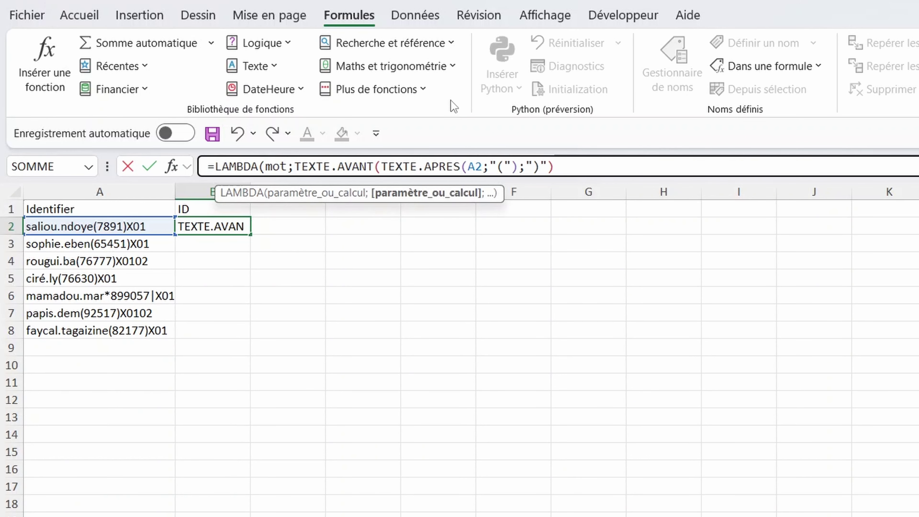
{"action": "type", "text": "debut"}
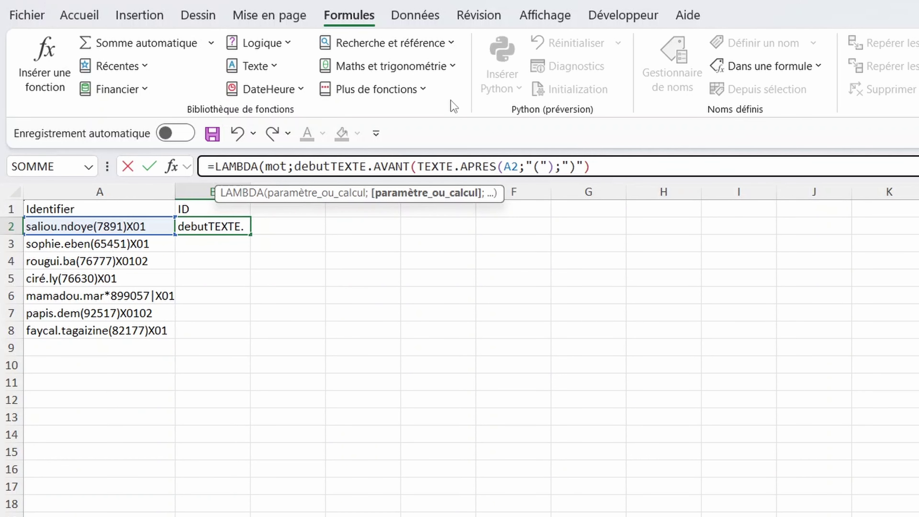
{"action": "type", "text": ";fin"}
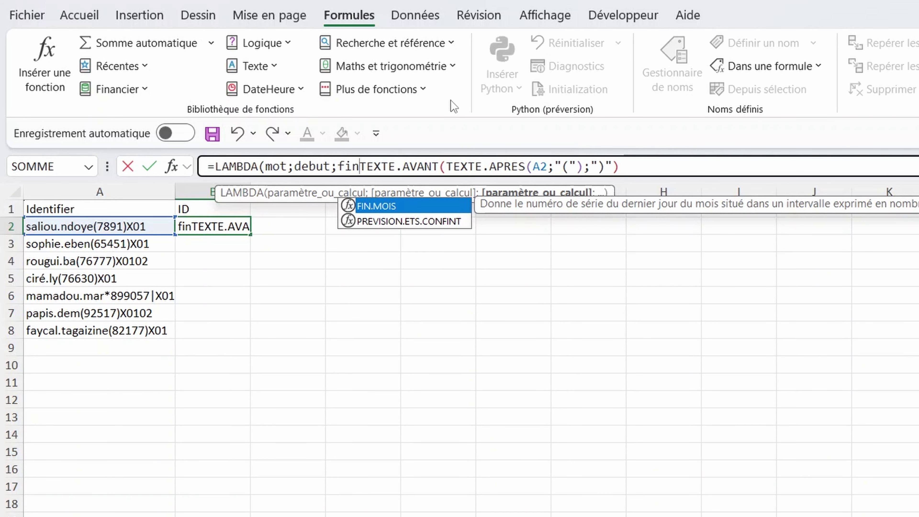
{"action": "type", "text": ";"}
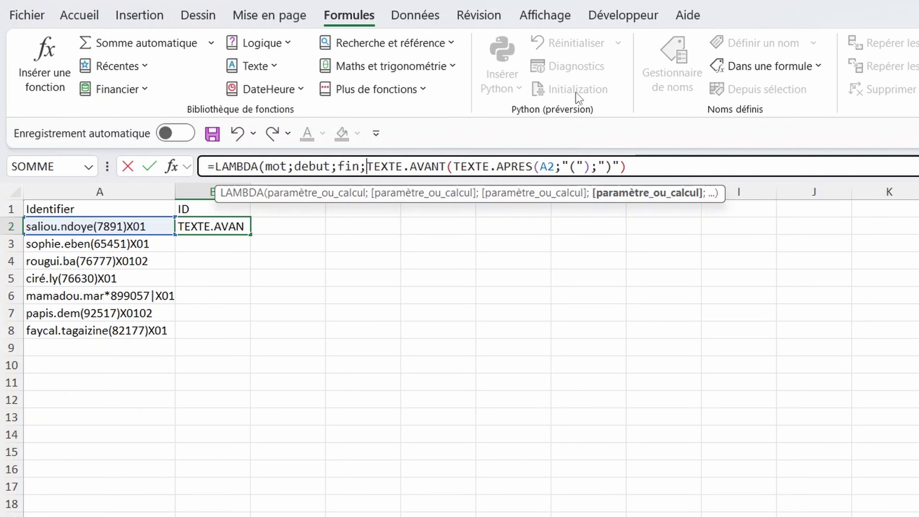
In the inner TEXTE.APRES, replace the A2 reference with mot and the "(" delimiter with debut.
{"action": "left_click", "coordinate": [547, 167]}
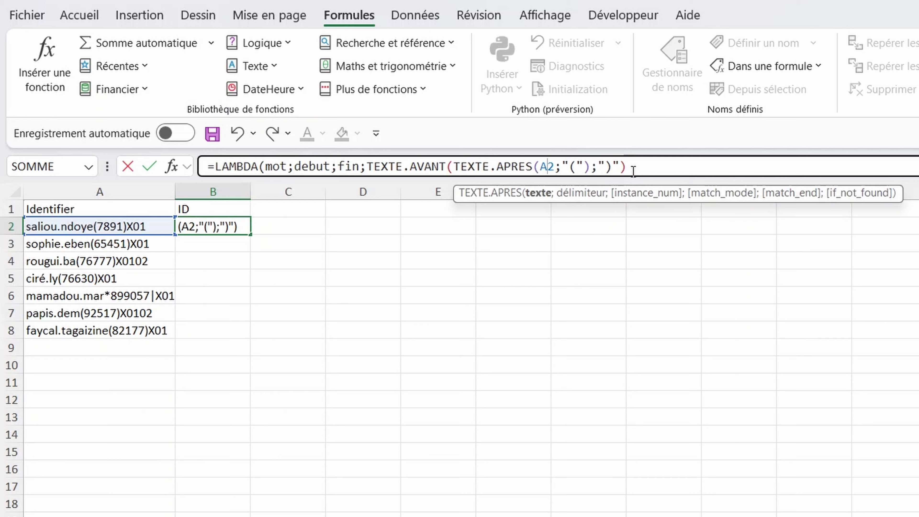
{"action": "key", "text": "BackSpace"}
{"action": "key", "text": "Delete"}
{"action": "type", "text": "mot"}
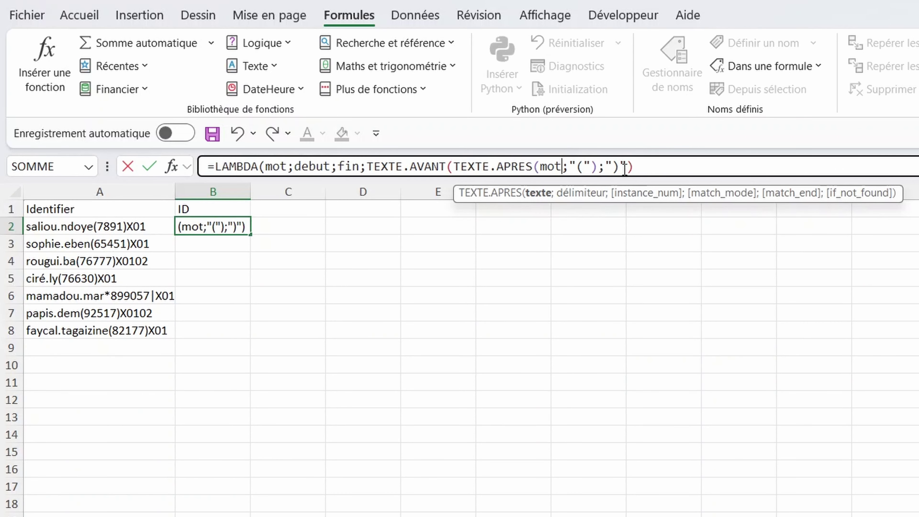
{"action": "left_click", "coordinate": [593, 165]}
{"action": "key", "text": "BackSpace"}
{"action": "key", "text": "BackSpace"}
{"action": "key", "text": "BackSpace"}
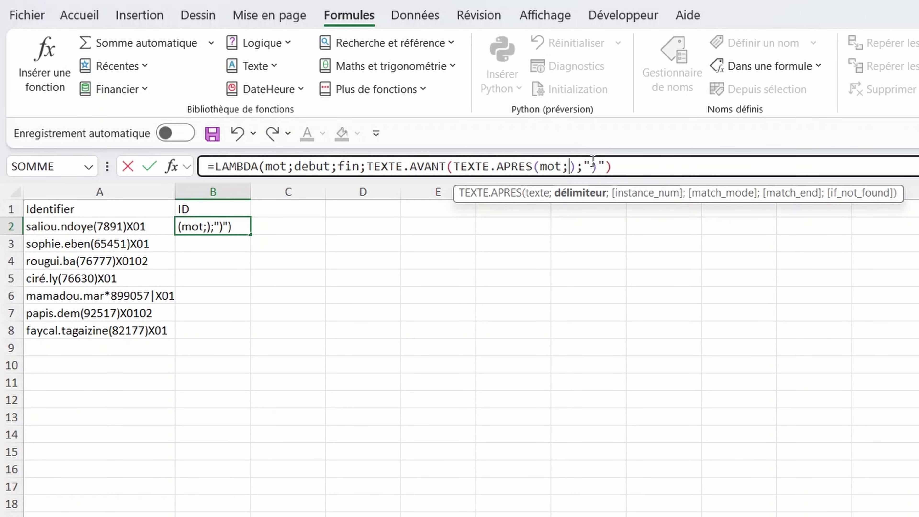
{"action": "type", "text": "debut"}
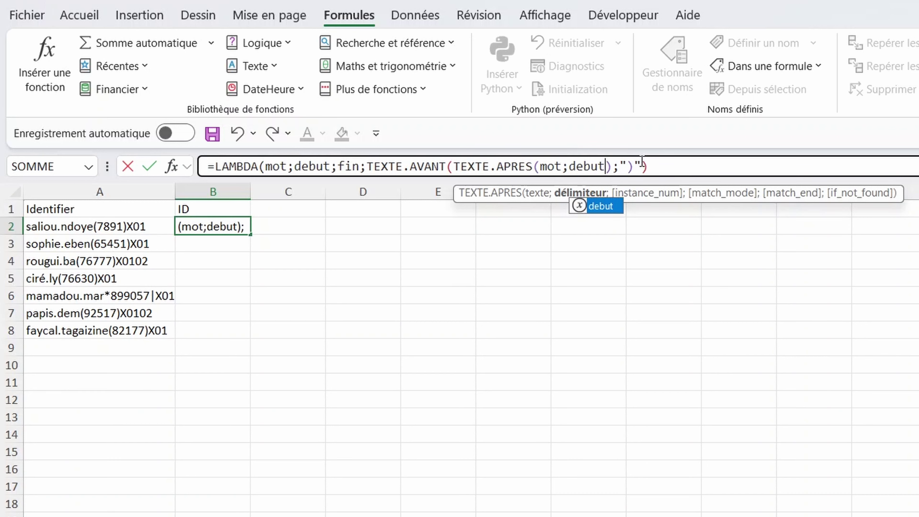
Replace the ")" delimiter of TEXTE.AVANT with fin and add the closing parenthesis of the LAMBDA.
{"action": "key", "text": "Right"}
{"action": "key", "text": "Right"}
{"action": "key", "text": "Delete"}
{"action": "key", "text": "Delete"}
{"action": "key", "text": "Delete"}
{"action": "type", "text": "fin"}
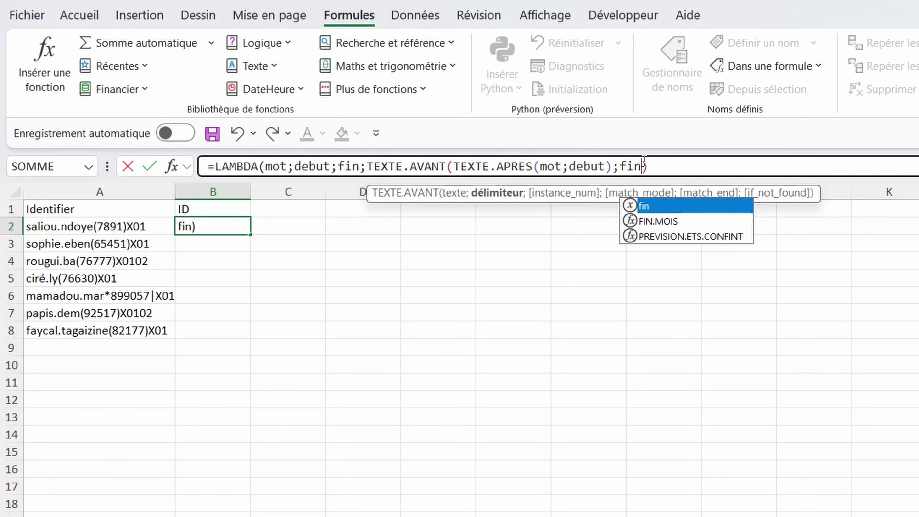
{"action": "key", "text": "Right"}
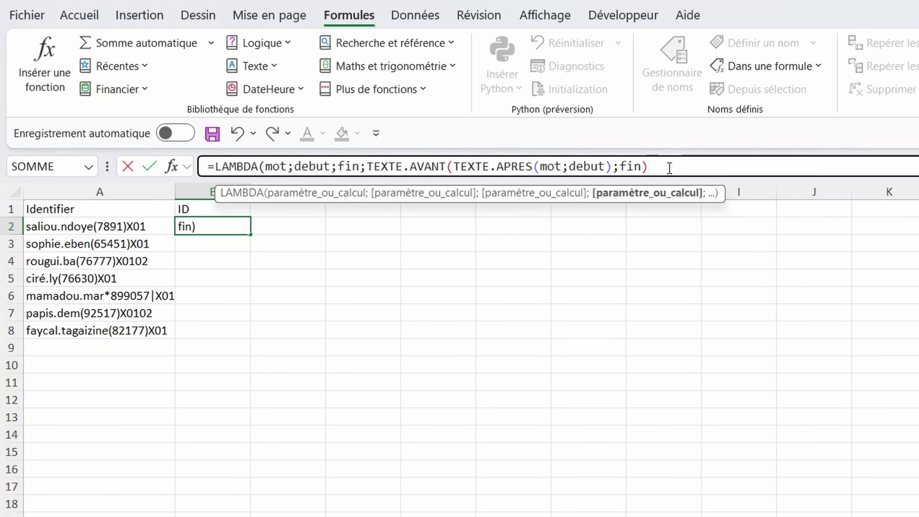
{"action": "type", "text": ")"}
Copy the whole LAMBDA formula from B2 and define it as the reference of a new workbook-level name Texte.Entre.
{"action": "left_click_drag", "start_coordinate": [669, 169], "coordinate": [188, 151]}
{"action": "key", "text": "ctrl+c"}
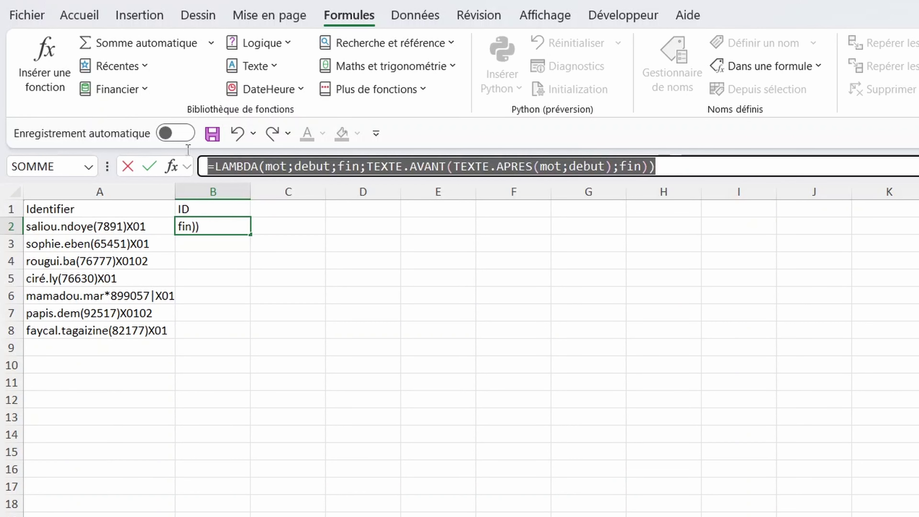
{"action": "key", "text": "Return"}
{"action": "left_click", "coordinate": [763, 43]}
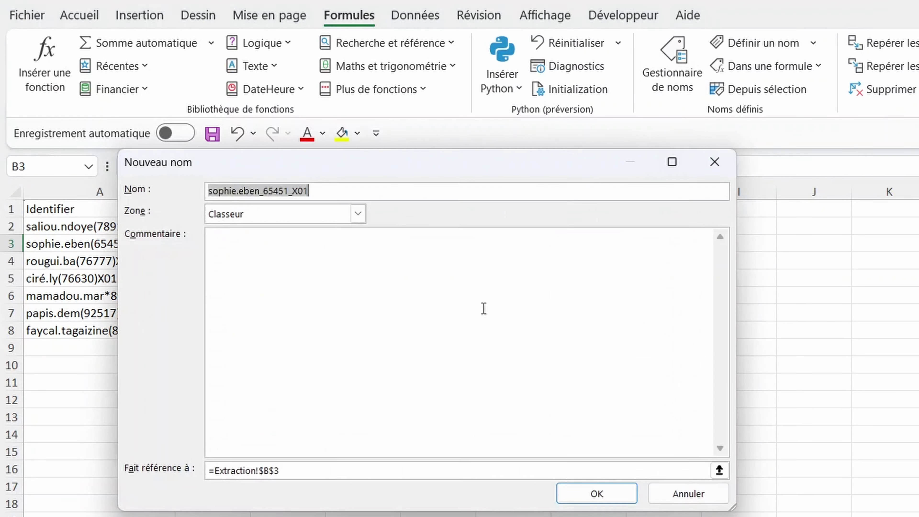
{"action": "type", "text": "Texte.Entre"}
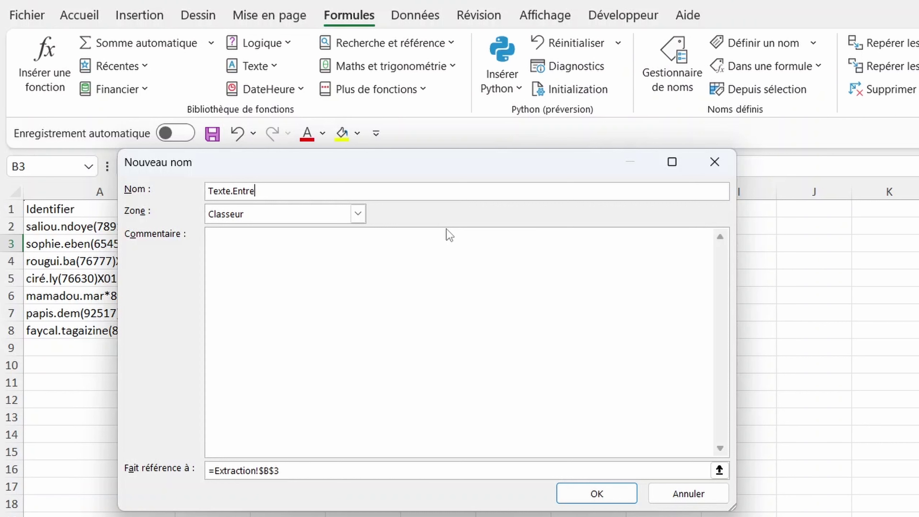
{"action": "left_click", "coordinate": [263, 471]}
{"action": "key", "text": "ctrl+a"}
{"action": "key", "text": "ctrl+v"}
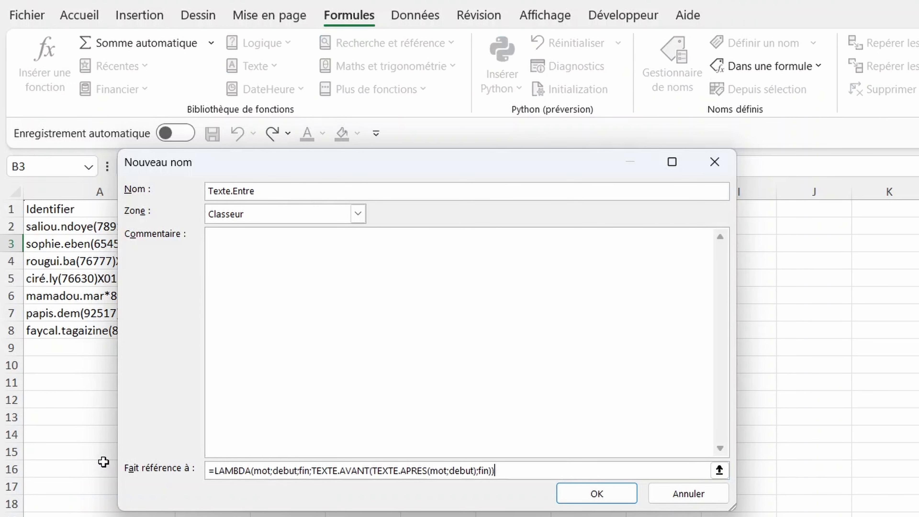
{"action": "left_click", "coordinate": [594, 492]}
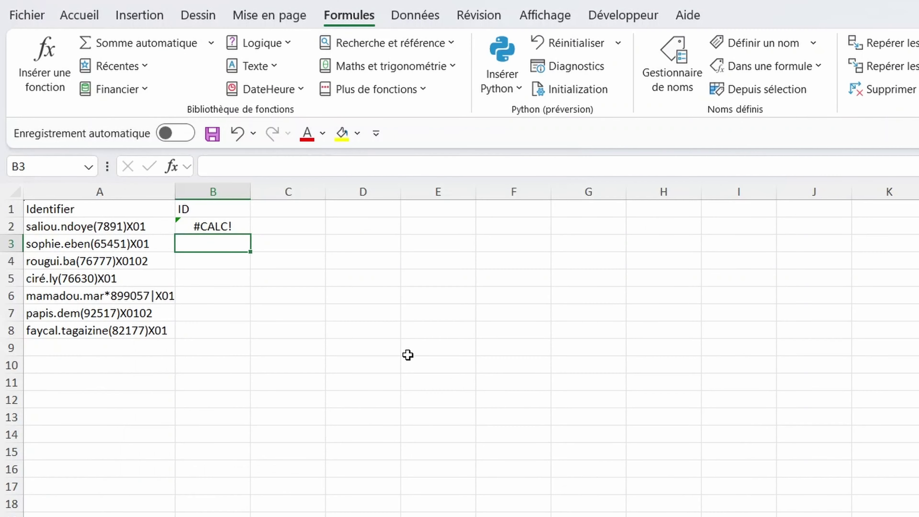
Enter =Texte.Entre(A2;"(";")") in B2 and fill the formula down the ID column to B8.
{"action": "left_click", "coordinate": [217, 225]}
{"action": "type", "text": "=texte"}
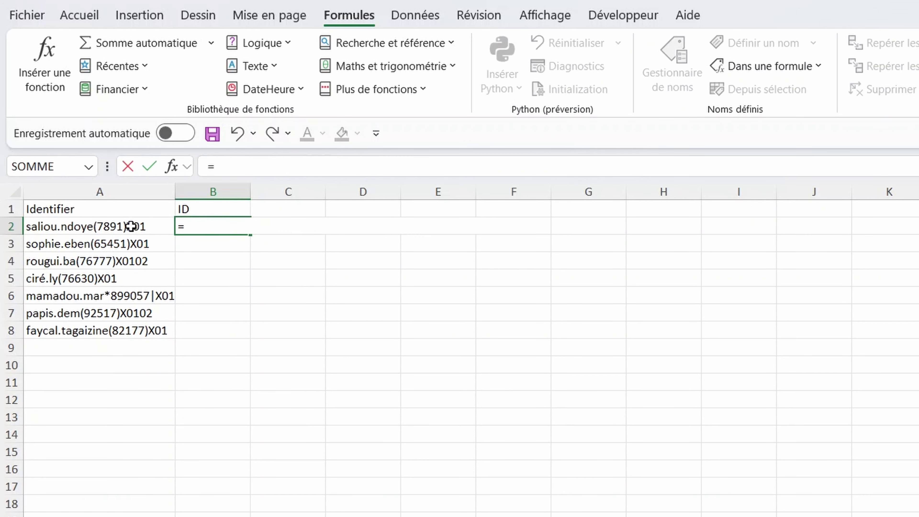
{"action": "key", "text": "Down"}
{"action": "key", "text": "Down"}
{"action": "key", "text": "Down"}
{"action": "key", "text": "Tab"}
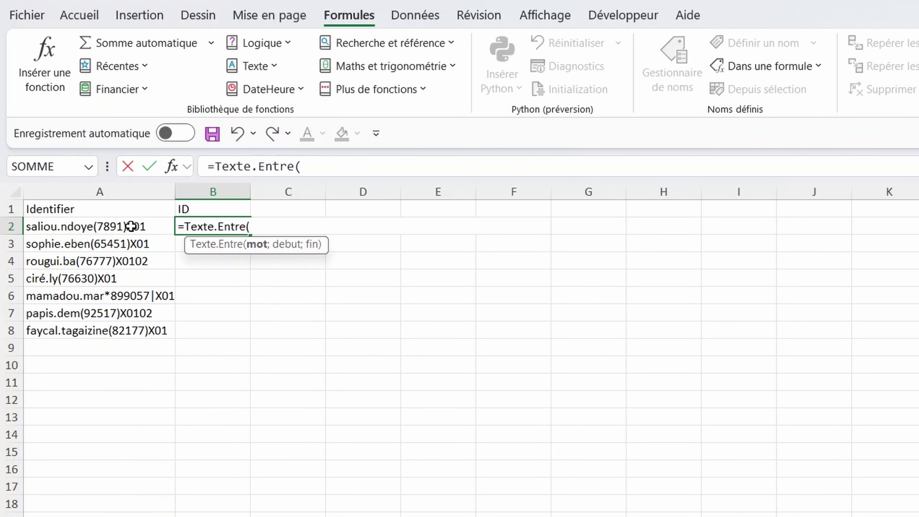
{"action": "left_click", "coordinate": [131, 226]}
{"action": "type", "text": ";"}
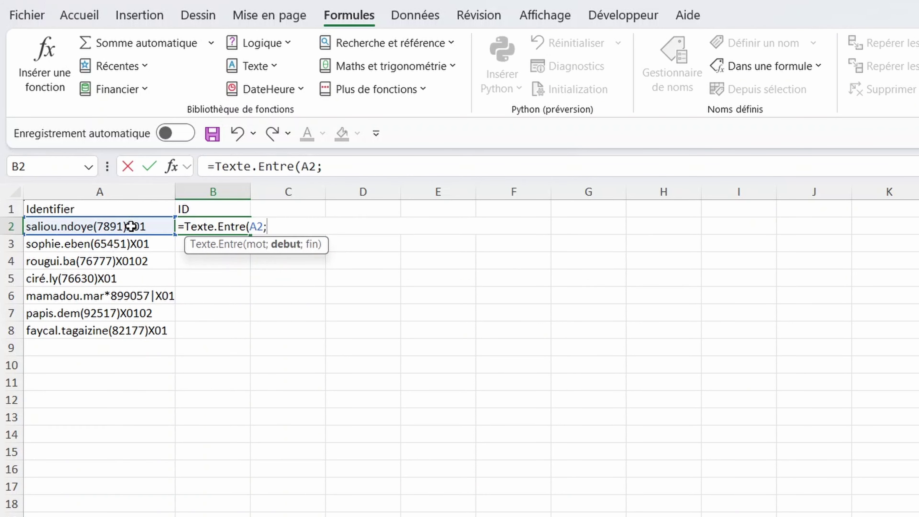
{"action": "type", "text": "\"(\";\")\")"}
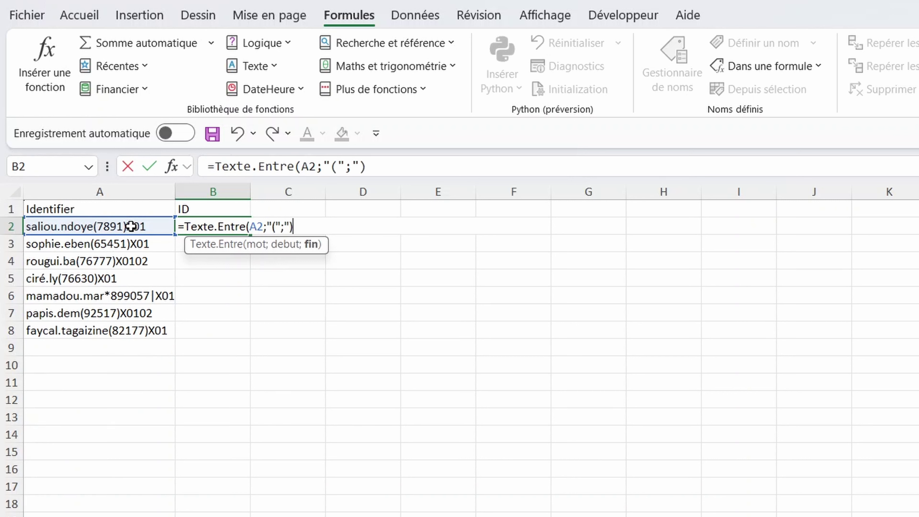
{"action": "key", "text": "Return"}
{"action": "left_click", "coordinate": [213, 226]}
{"action": "double_click", "coordinate": [250, 234]}
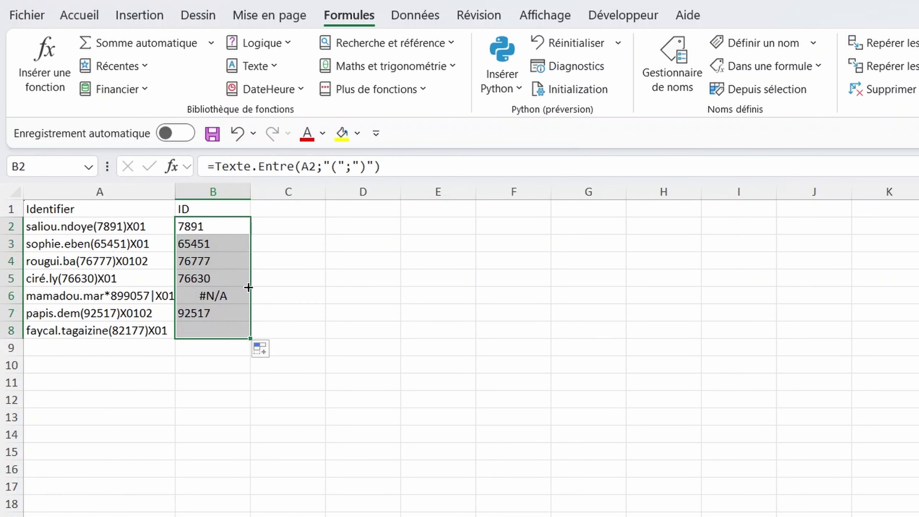
In B6, change the start and end delimiters of the Texte.Entre formula to "*" and "|".
{"action": "left_click", "coordinate": [211, 295]}
{"action": "left_click", "coordinate": [326, 173]}
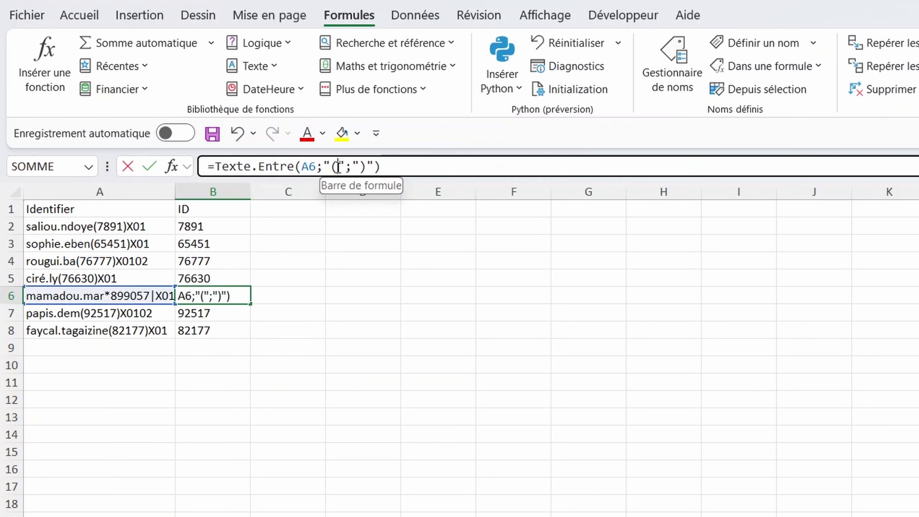
{"action": "key", "text": "Delete"}
{"action": "type", "text": "*"}
{"action": "key", "text": "Right"}
{"action": "key", "text": "Right"}
{"action": "key", "text": "Right"}
{"action": "key", "text": "Delete"}
{"action": "type", "text": "|"}
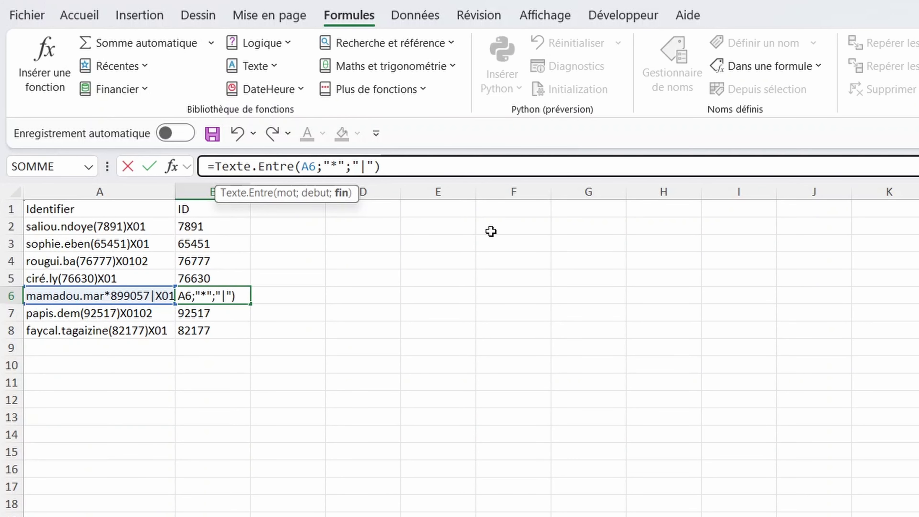
{"action": "key", "text": "Return"}
{"action": "left_click", "coordinate": [204, 297]}
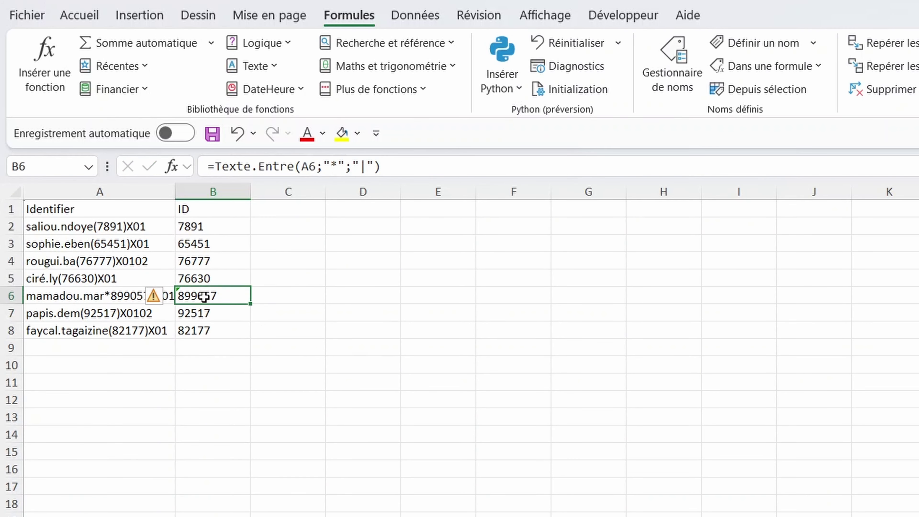
{"action": "left_click", "coordinate": [287, 327]}
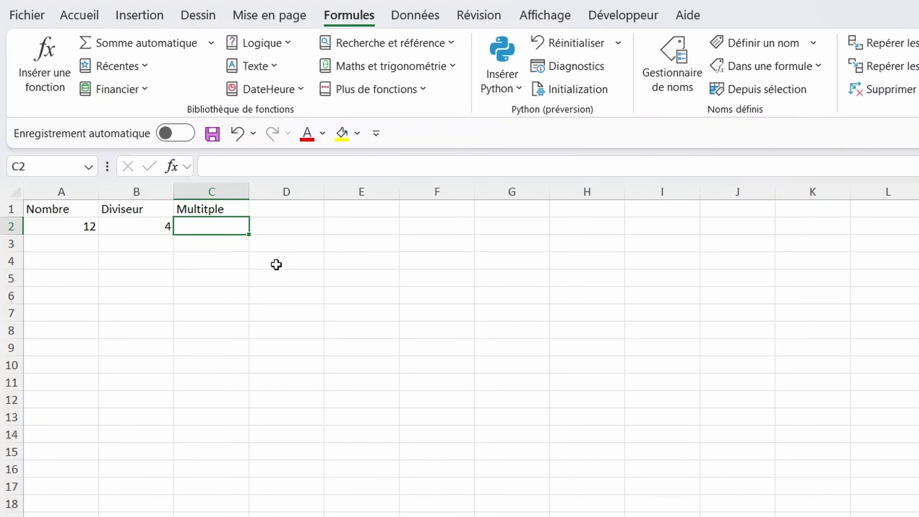
Enter =EstMultipleDe(A2;B2) in C2 to check whether the number is a multiple of the divisor.
{"action": "type", "text": "=estm"}
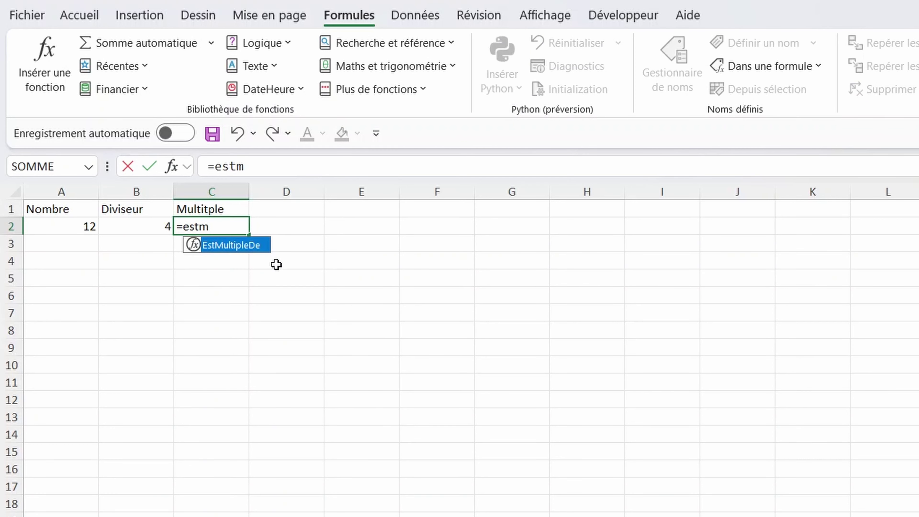
{"action": "key", "text": "Tab"}
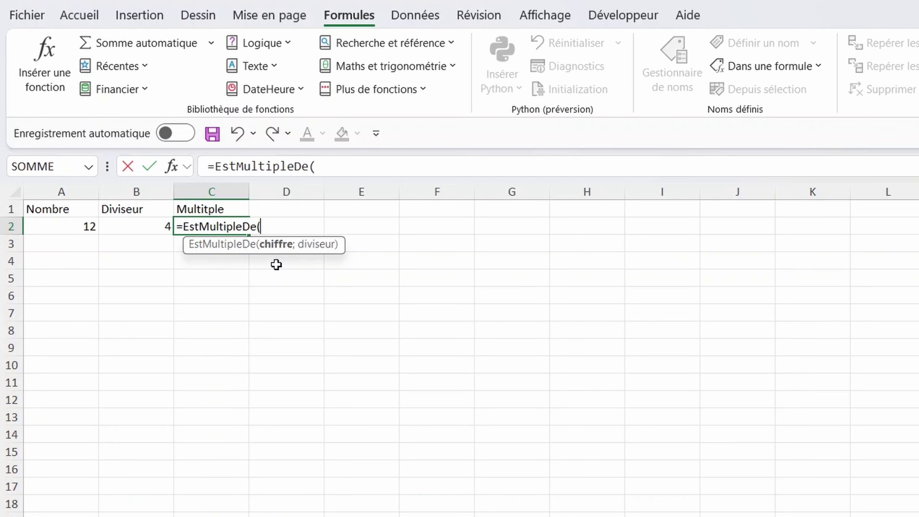
{"action": "left_click", "coordinate": [65, 226]}
{"action": "type", "text": ";"}
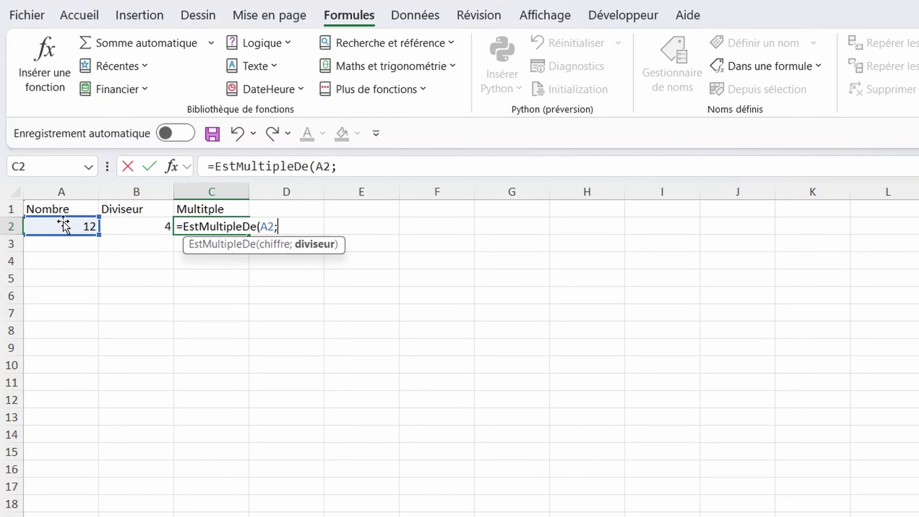
{"action": "left_click", "coordinate": [130, 223]}
{"action": "type", "text": ")"}
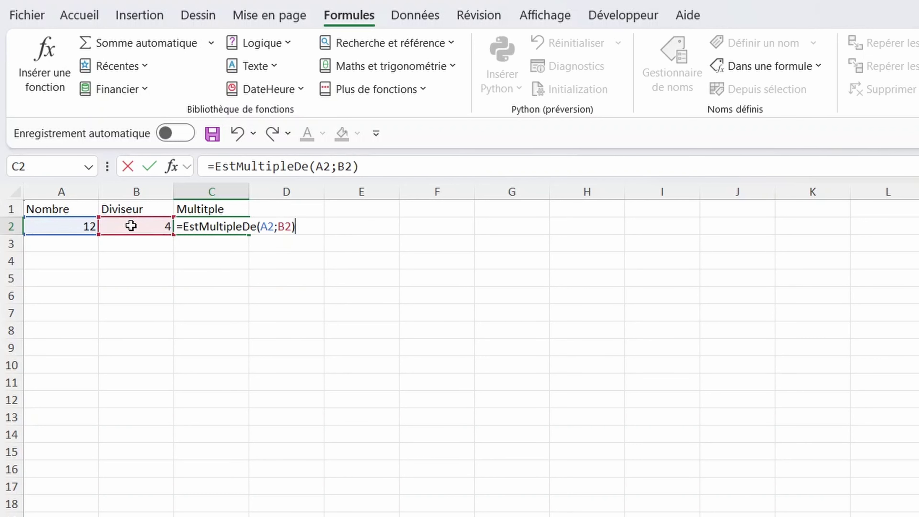
{"action": "key", "text": "Return"}
Test the EstMultipleDe formula with a divisor of 7 in B2.
{"action": "left_click", "coordinate": [146, 239]}
{"action": "double_click", "coordinate": [141, 226]}
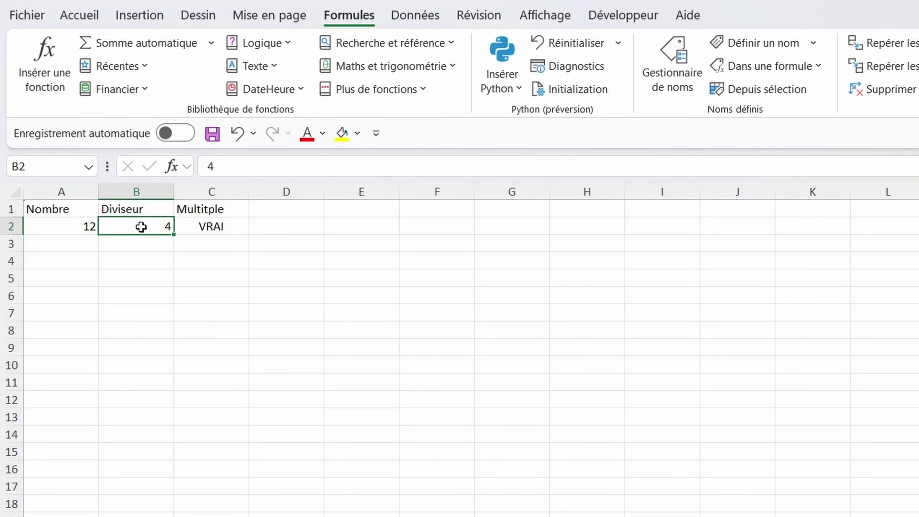
{"action": "key", "text": "BackSpace"}
{"action": "type", "text": "7"}
{"action": "key", "text": "Return"}
Test the EstMultipleDe formula with divisors of 4 and then 2 in B2.
{"action": "left_click", "coordinate": [145, 226]}
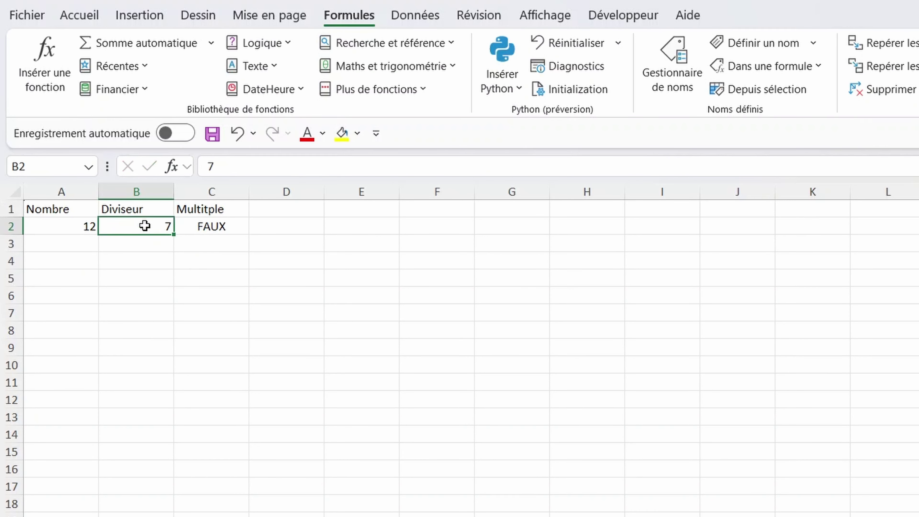
{"action": "type", "text": "4"}
{"action": "key", "text": "Return"}
{"action": "left_click", "coordinate": [145, 225]}
{"action": "type", "text": "2"}
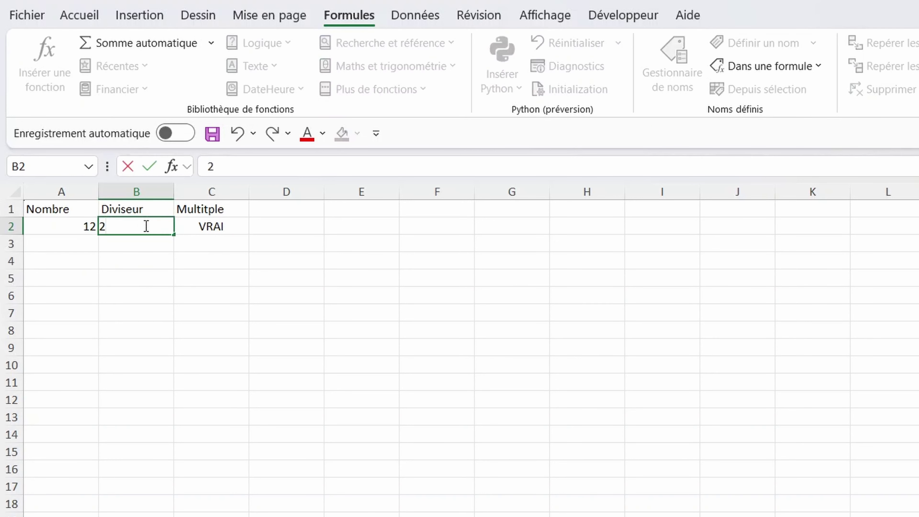
{"action": "key", "text": "Return"}
Set the divisor in B2 to 5 to test the EstMultipleDe formula.
{"action": "left_click", "coordinate": [145, 225]}
{"action": "type", "text": "5"}
{"action": "key", "text": "Return"}
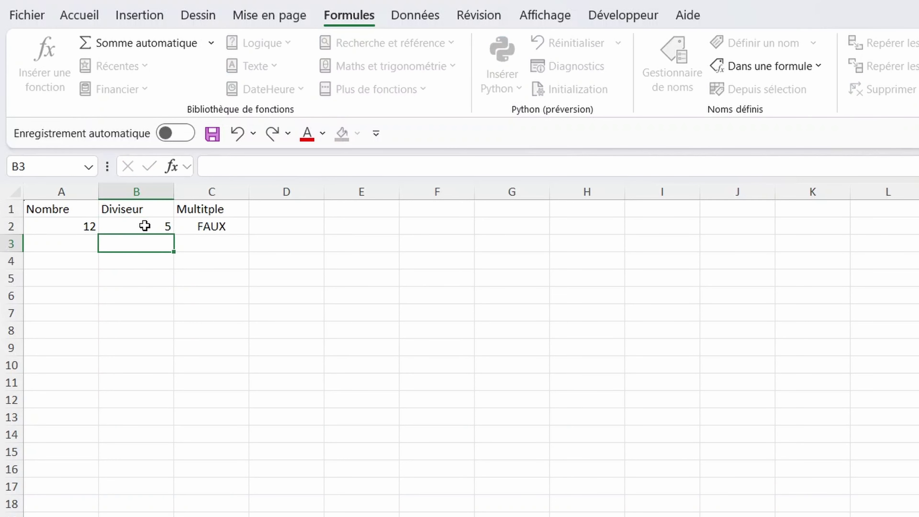